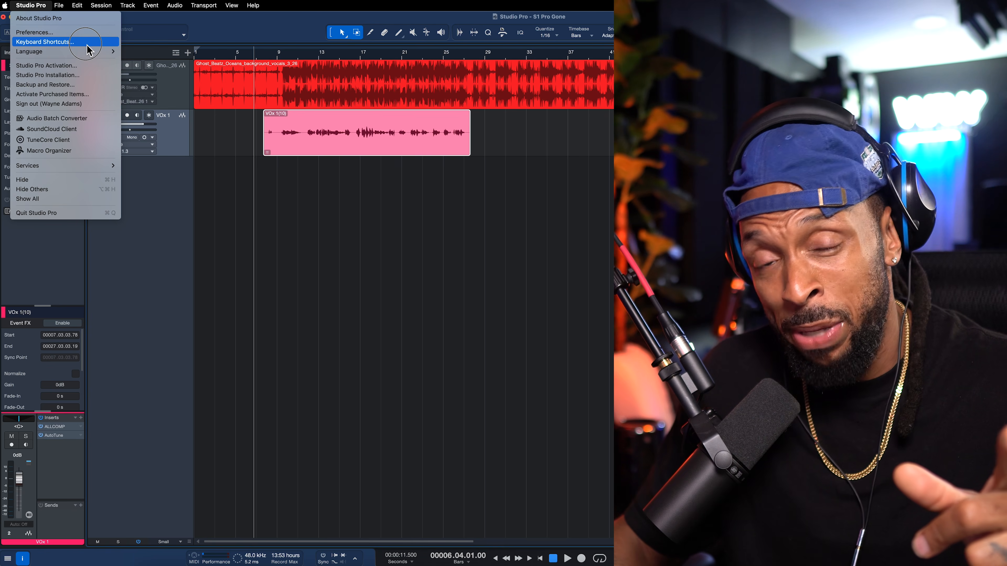
Search the keyboard shortcuts for "layer" and check the assignments for Add Layer, Duplicate Layer and Expand Layers.
left_click(87, 50)
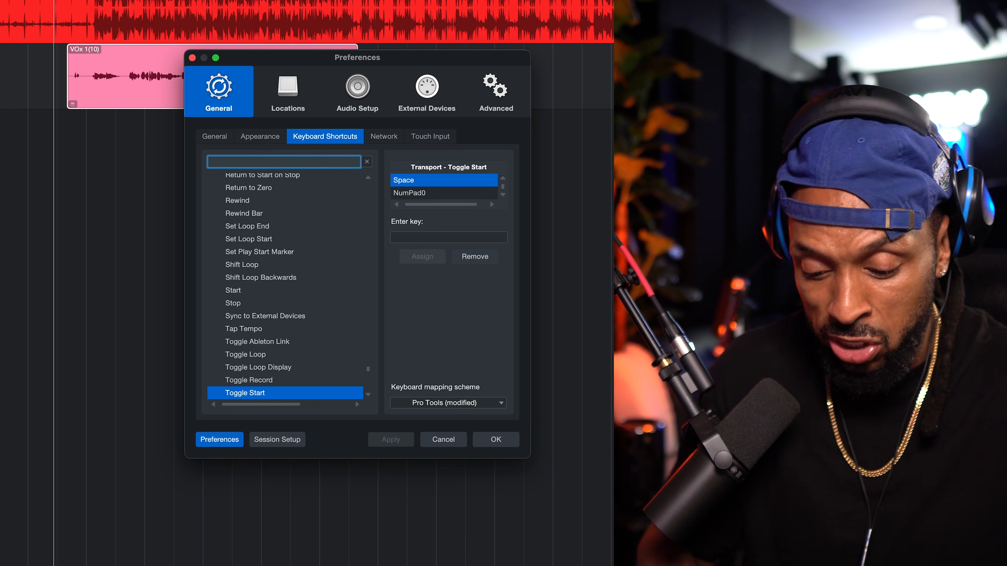
type("layer")
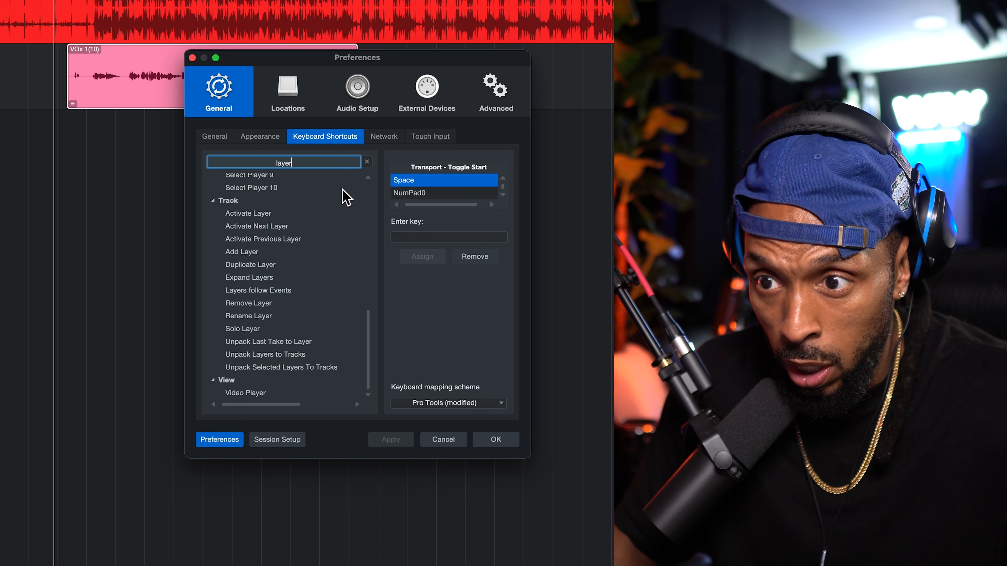
left_click(269, 256)
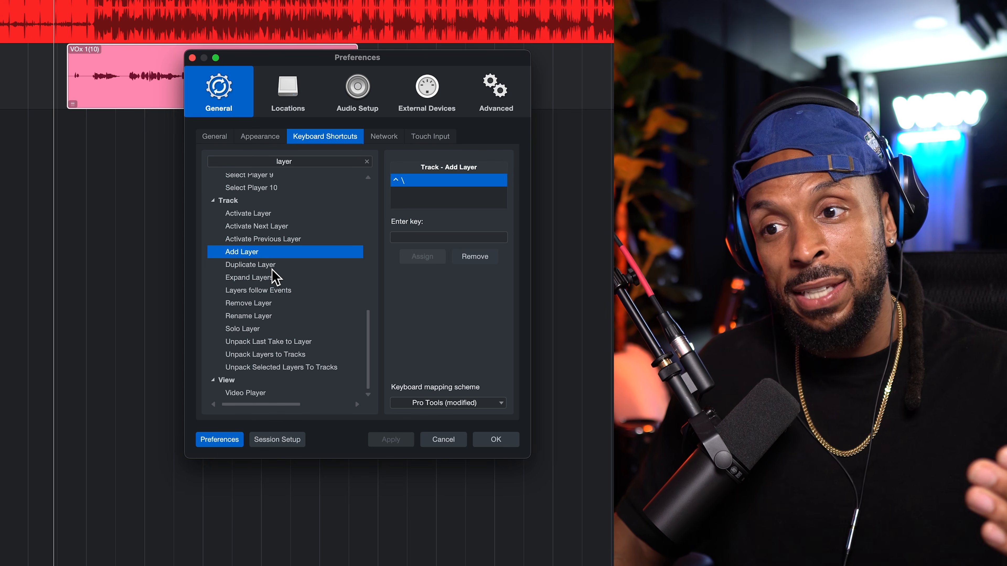
left_click(297, 265)
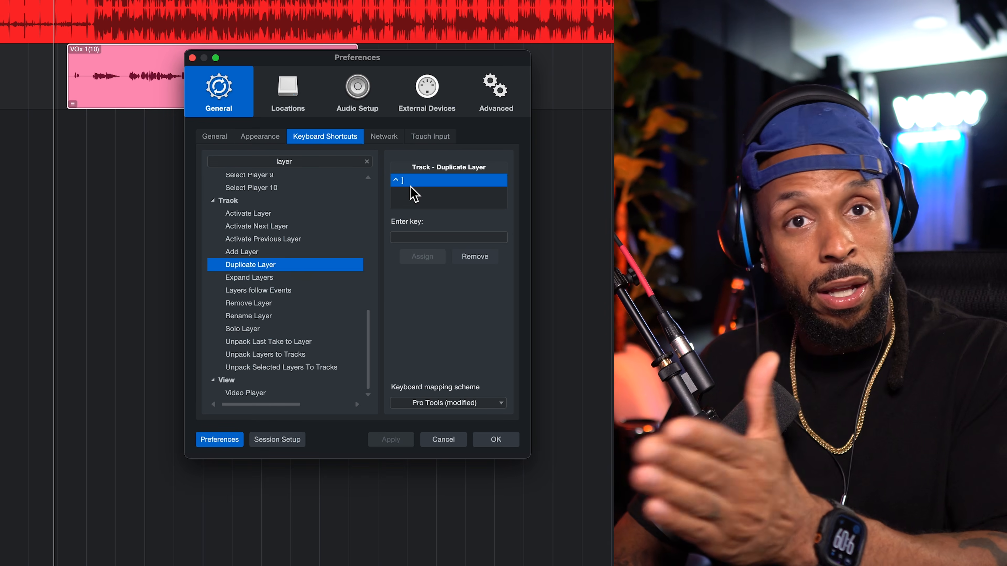
left_click(300, 277)
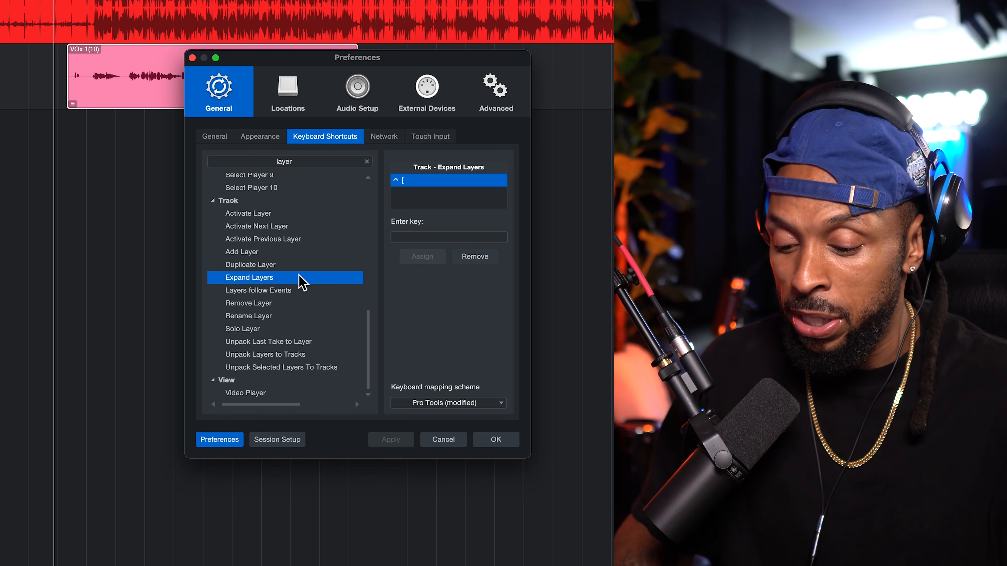
left_click(453, 443)
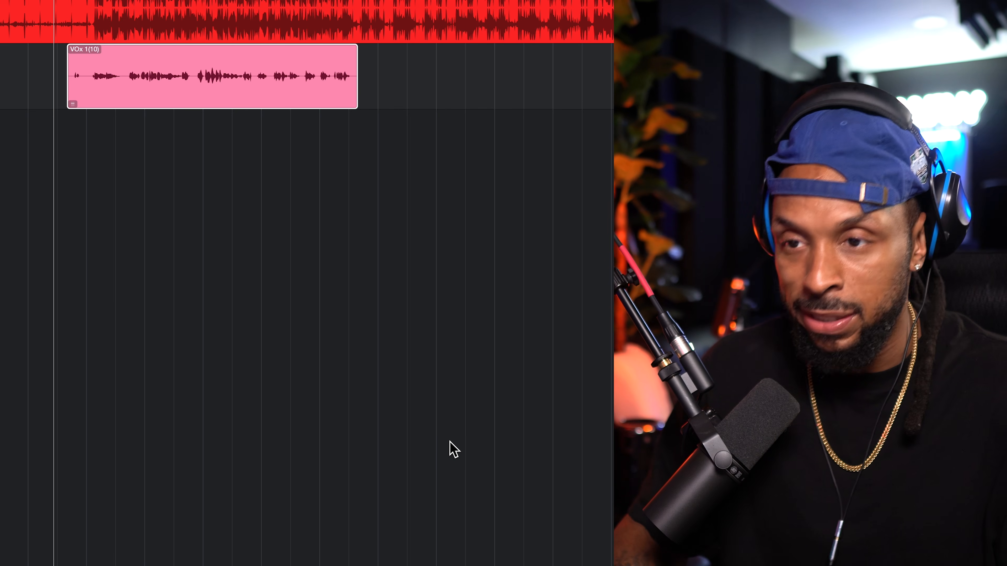
Expand the layers of the VOx 1 track and add a new empty layer with the suggested name.
key("l")
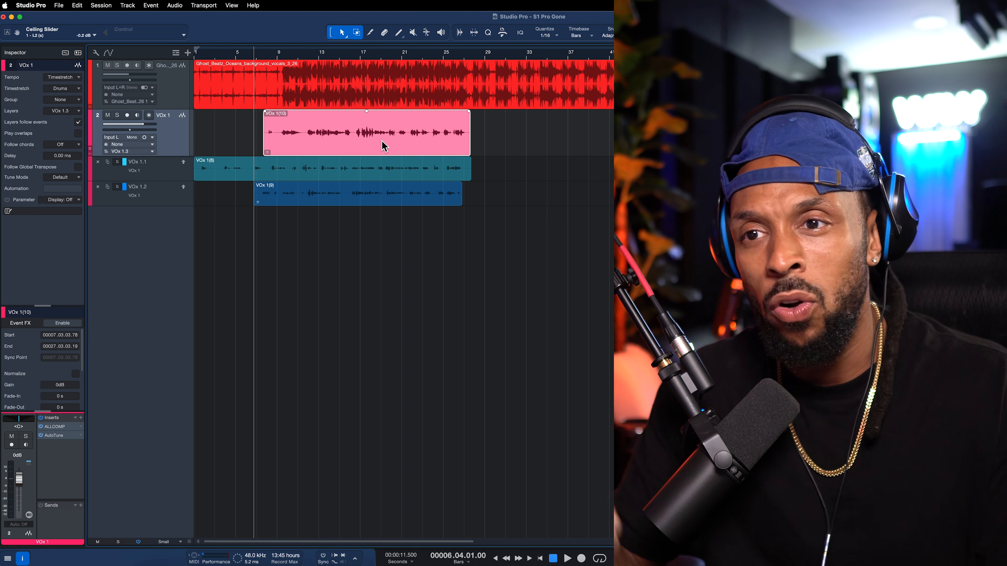
key("shift+l")
key("shift+l")
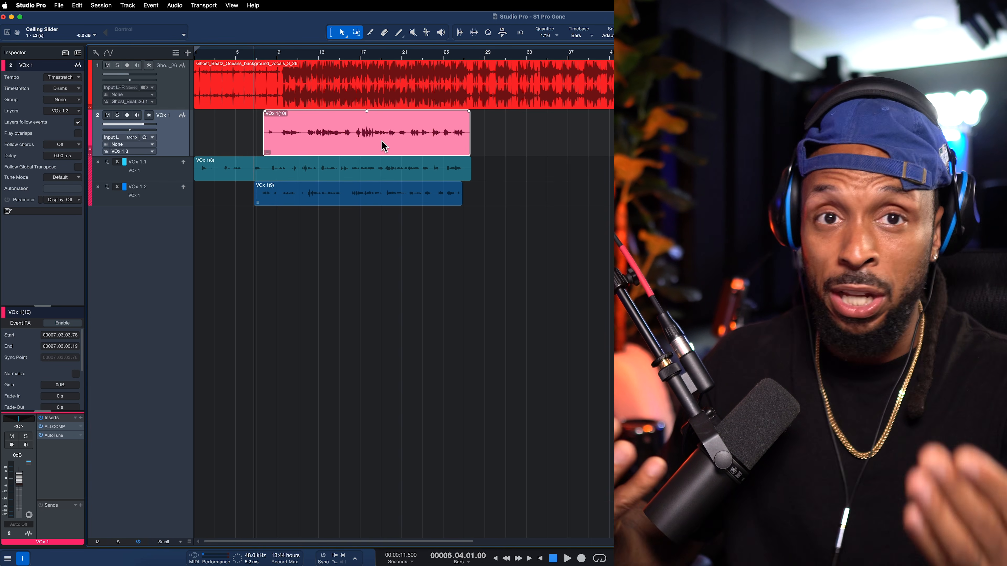
key("l")
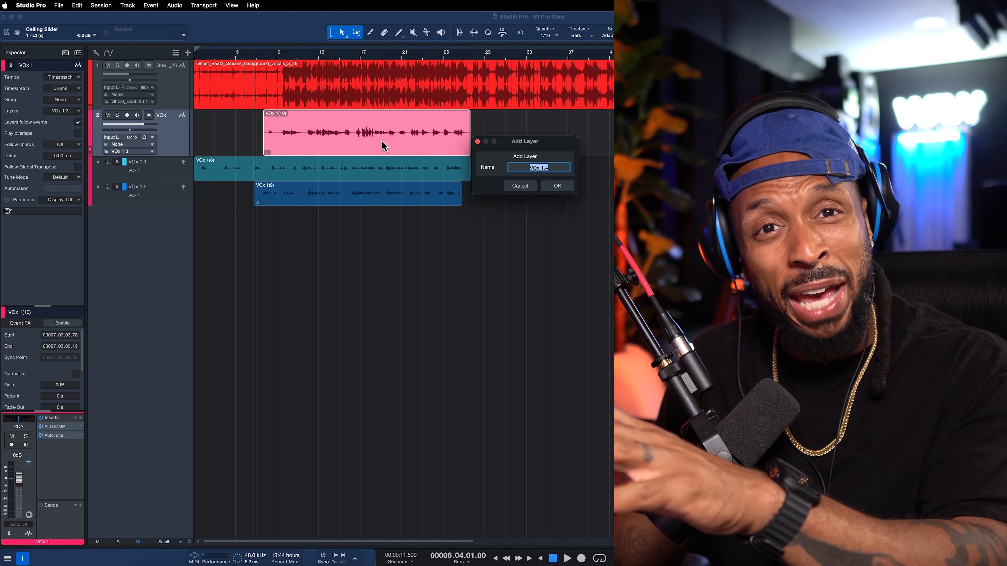
key("Return")
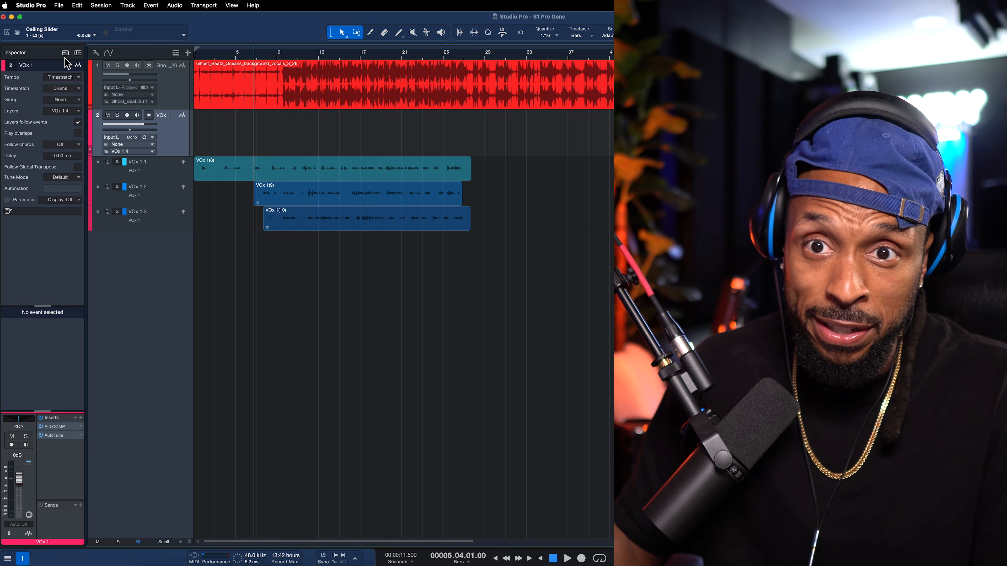
Hide and reshow the Inspector, and look at the layer options it offers for the VOx 1 track.
left_click(23, 559)
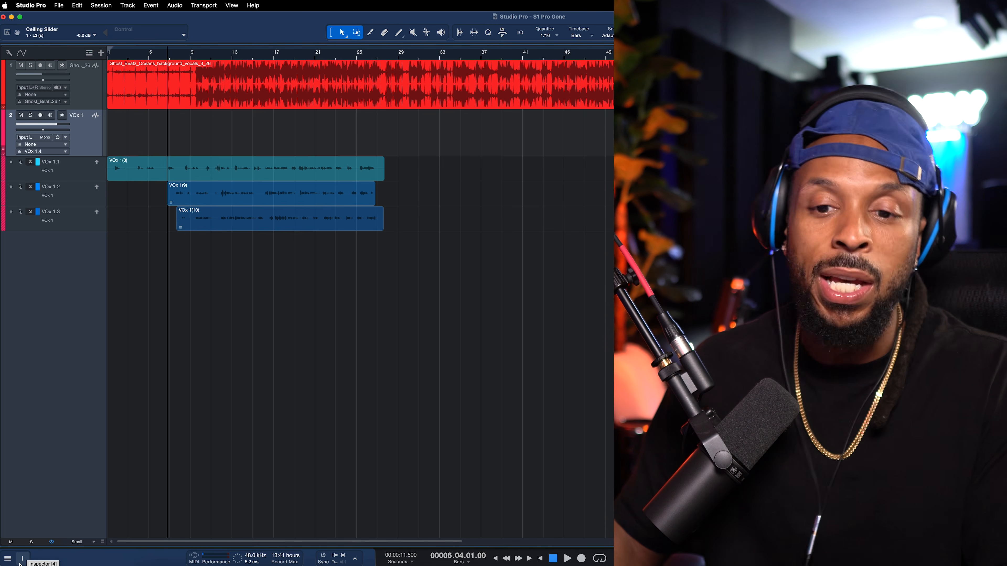
left_click(23, 559)
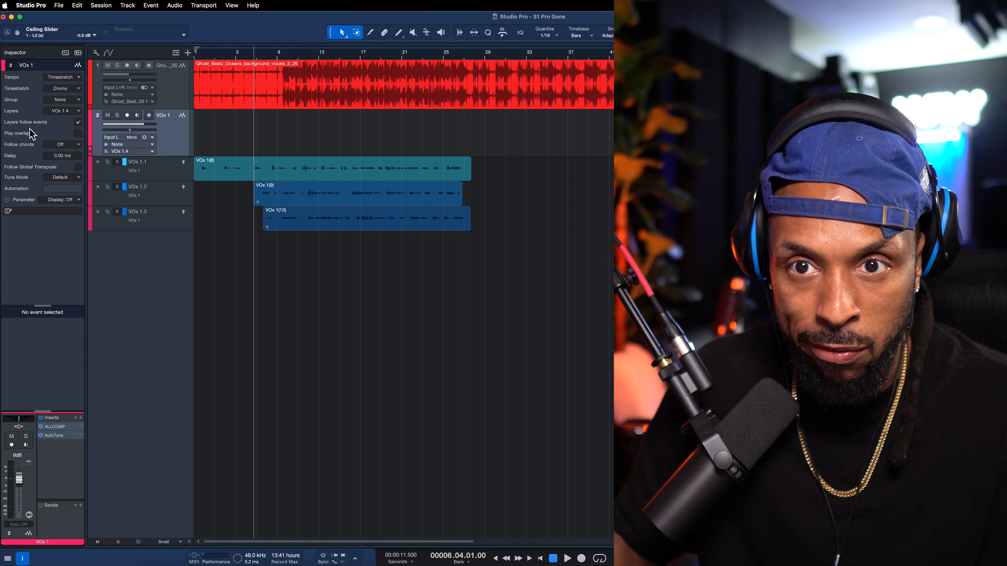
left_click(71, 113)
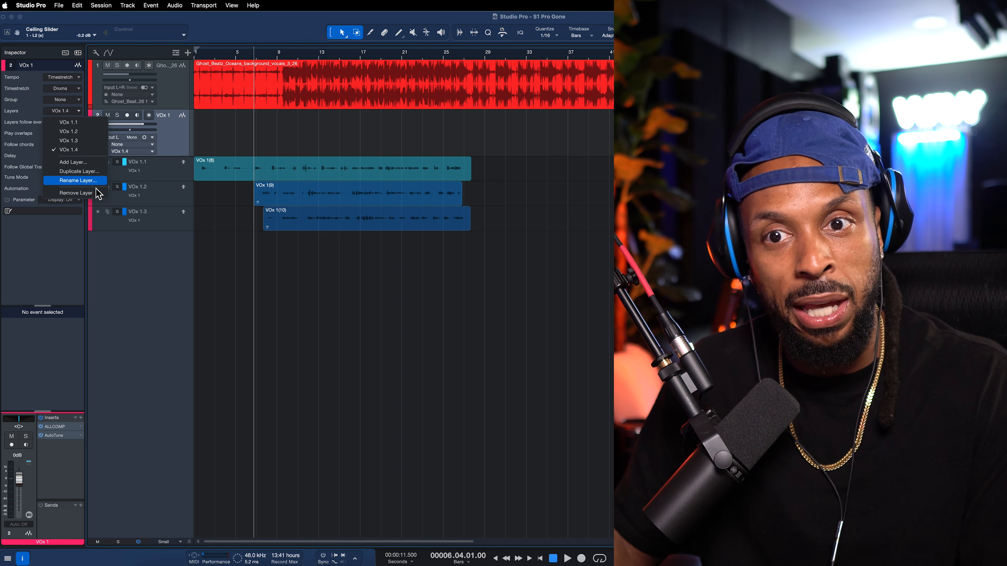
left_click(26, 114)
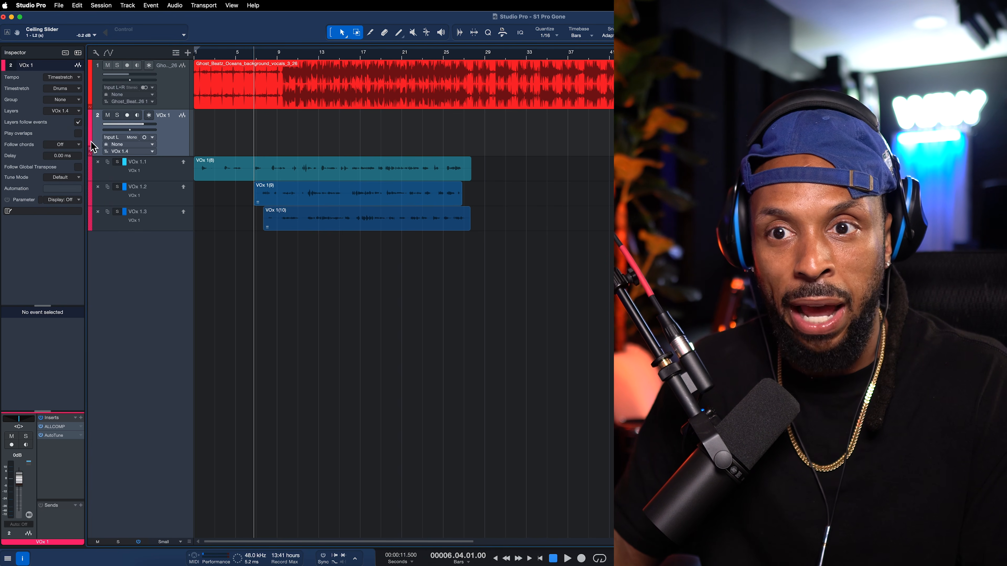
Switch the VOx 1 track's active layer to VOx 1.1, to VOx 1.2, and back to the empty VOx 1.4.
left_click(130, 152)
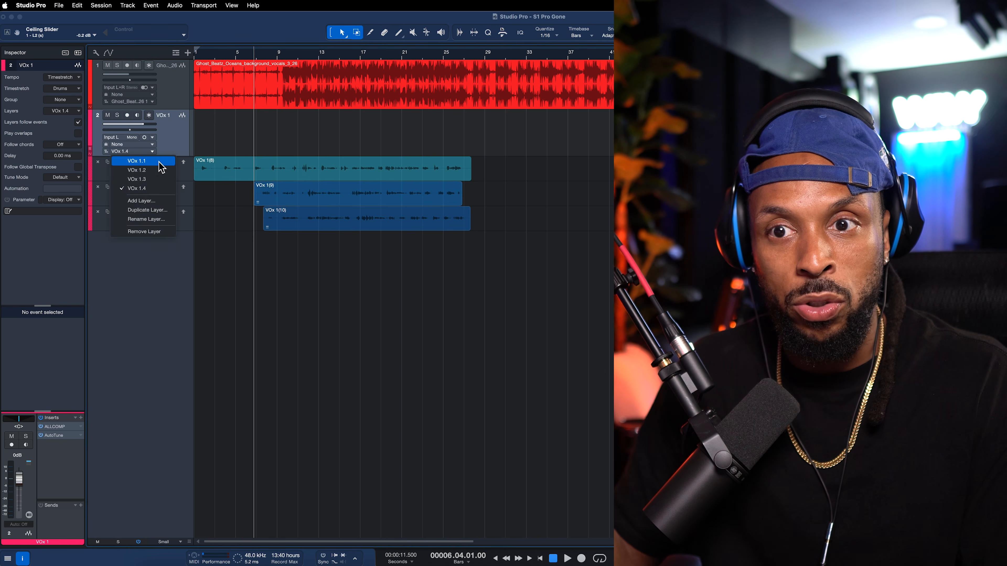
left_click(142, 155)
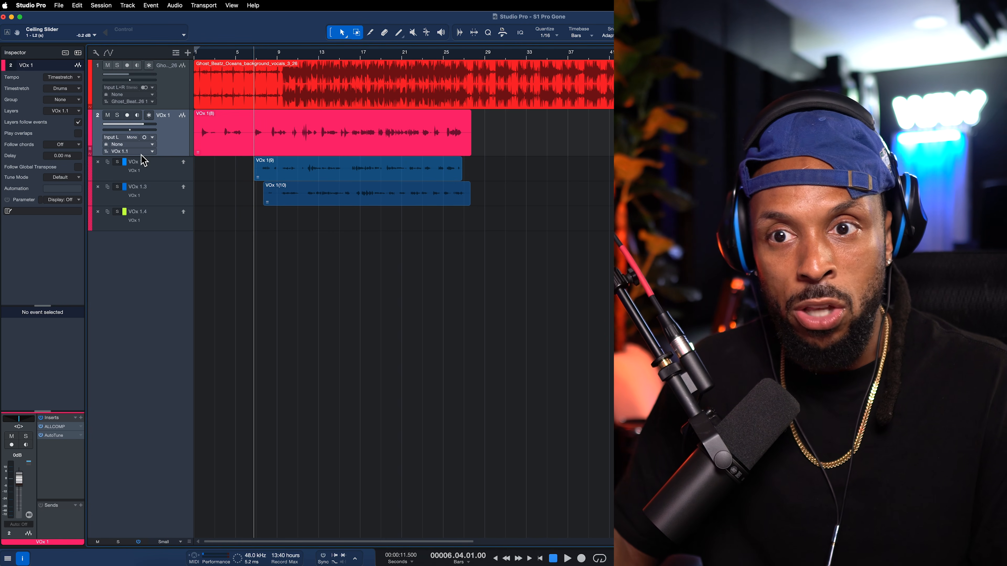
right_click(140, 161)
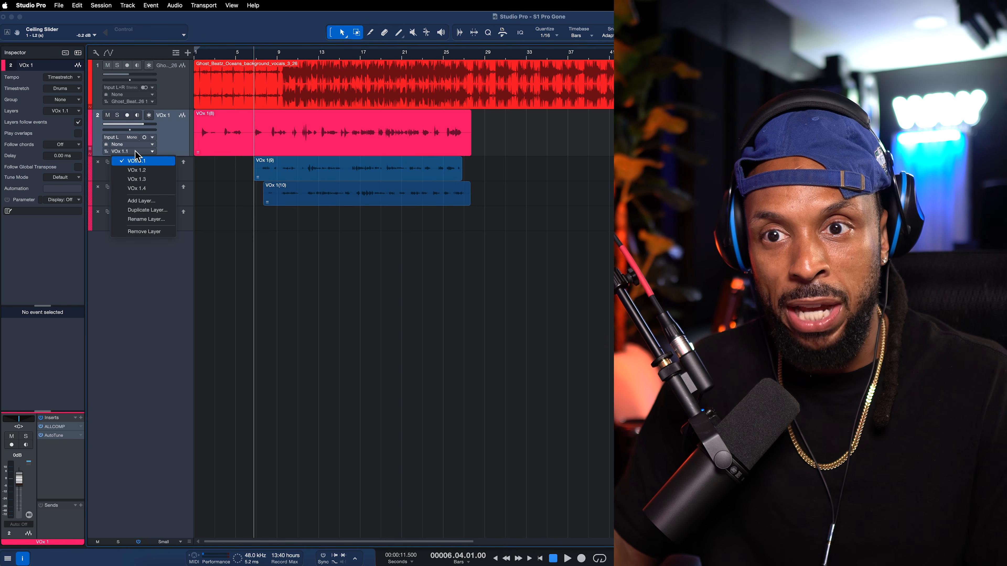
left_click(161, 173)
right_click(157, 163)
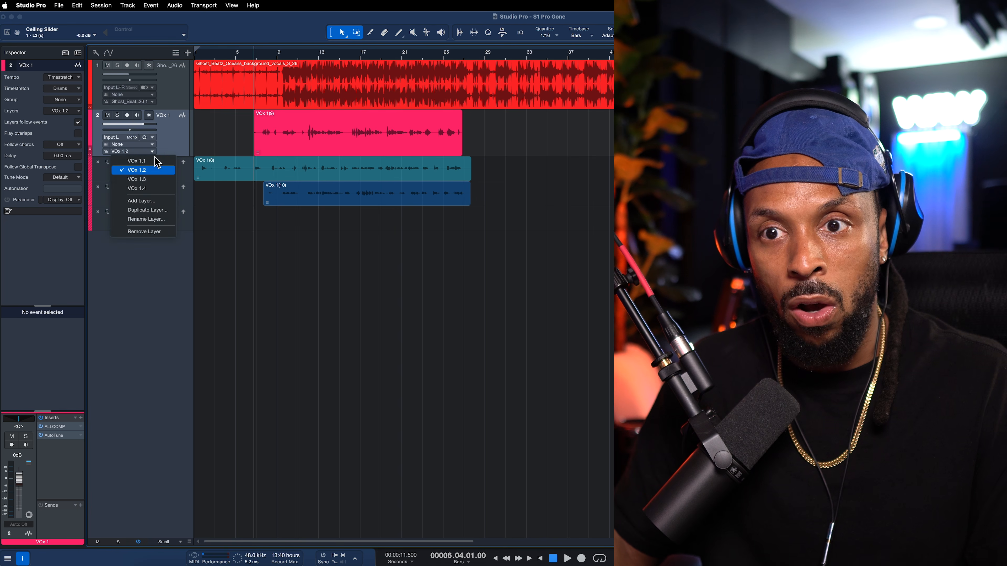
left_click(157, 171)
left_click(143, 151)
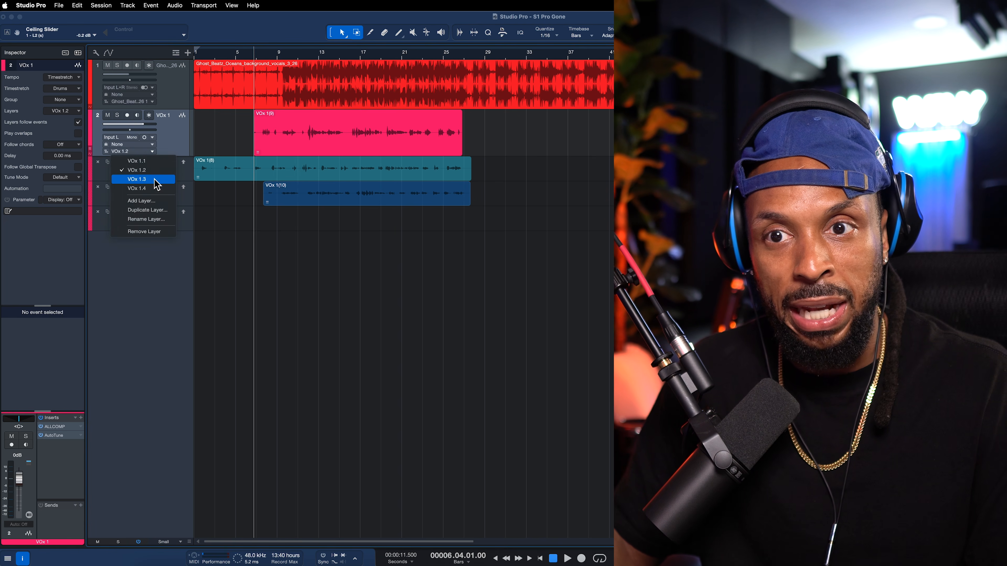
left_click(147, 158)
left_click(147, 152)
left_click(154, 190)
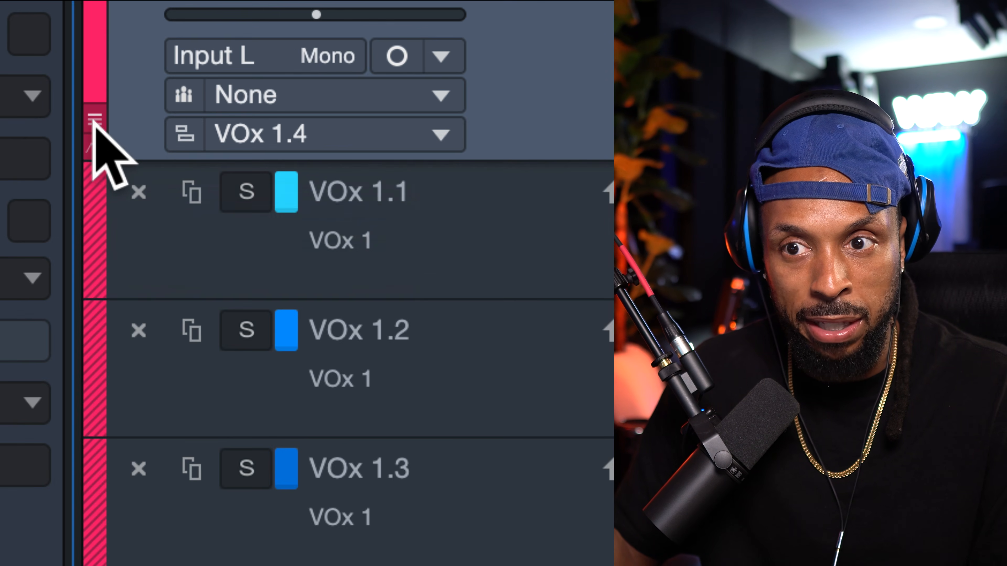
Toggle the VOx 1 track's layer display several times and leave the layers collapsed.
left_click(90, 148)
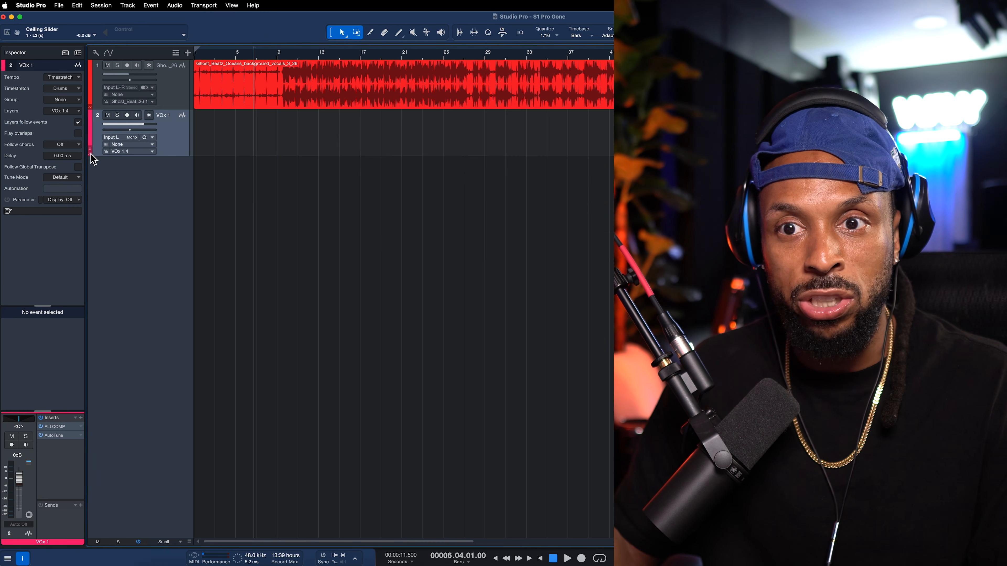
left_click(89, 149)
left_click(90, 149)
left_click(90, 150)
left_click(90, 149)
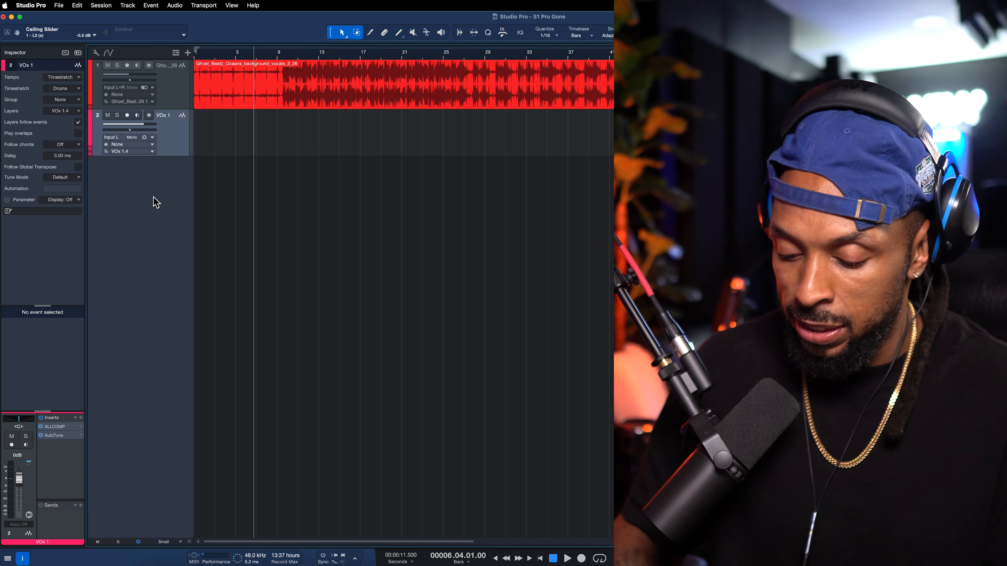
key("l")
key("l")
key("l")
key("l")
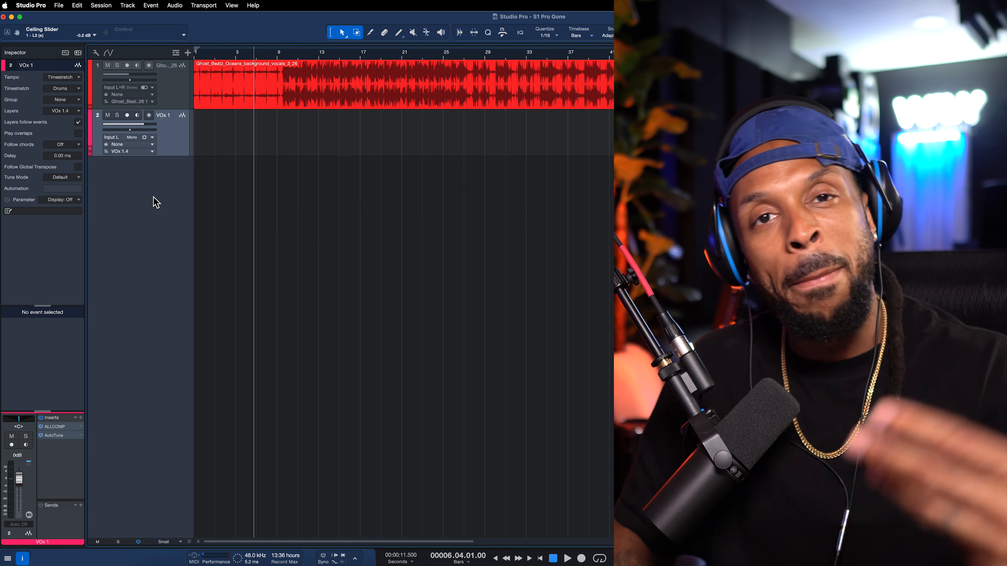
Cancel adding another layer and make VOx 1.3 the active layer of the VOx 1 track.
key("shift+l")
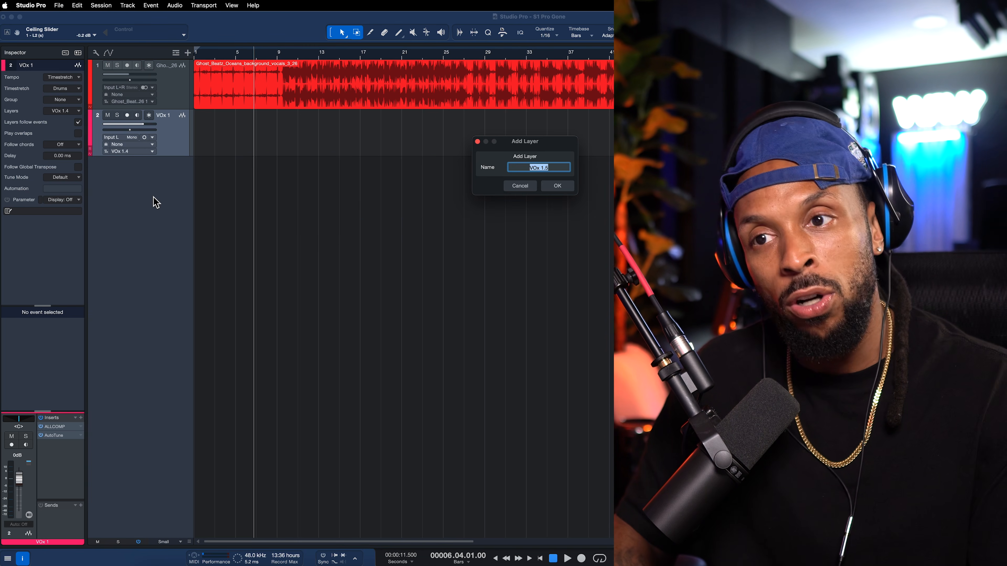
left_click(516, 189)
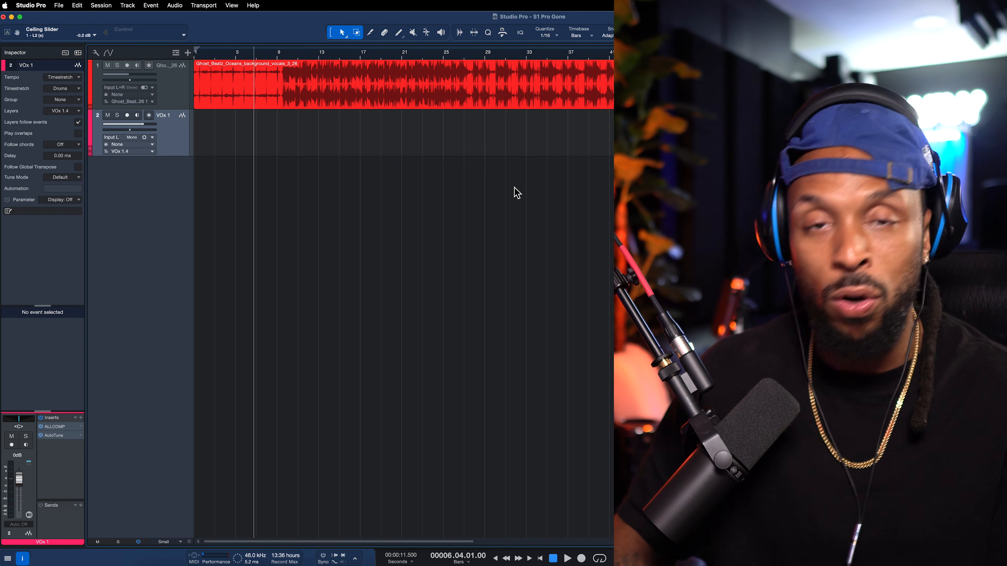
left_click(128, 151)
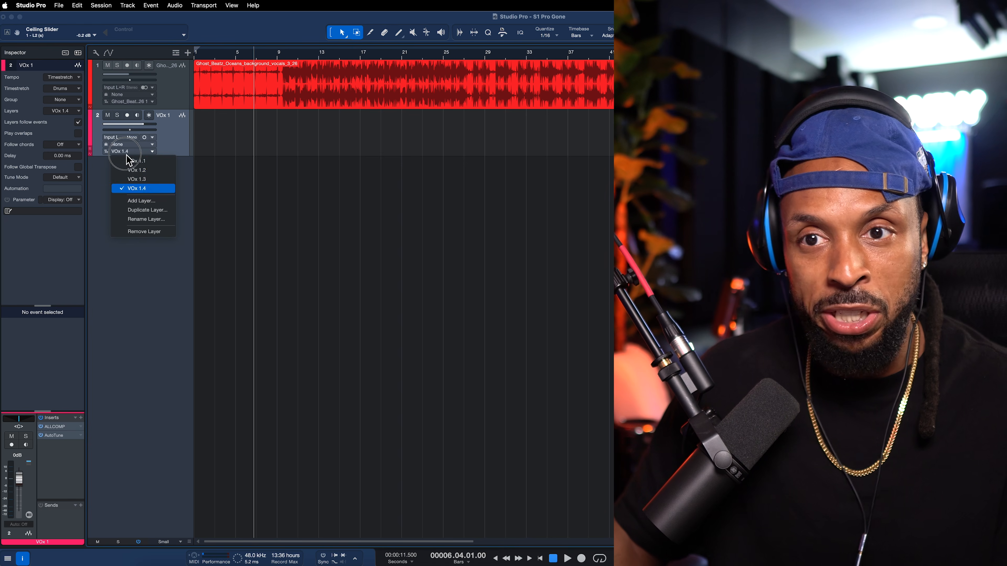
left_click(155, 180)
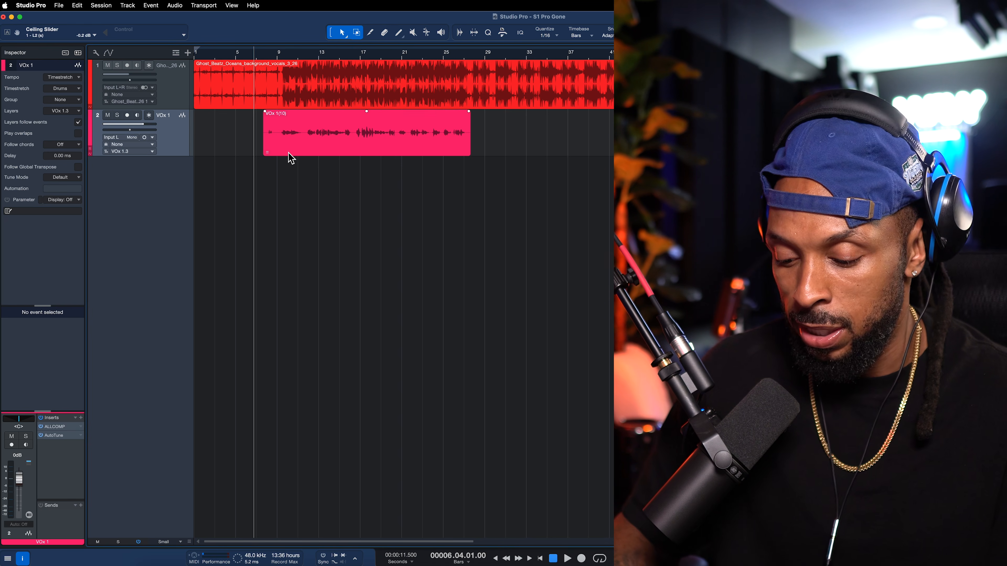
Select about bars 11 to 16 of the VOx 1.3 vocal, duplicate the layer, and clear the vocal from the duplicate.
left_click_drag(304, 150, 349, 150)
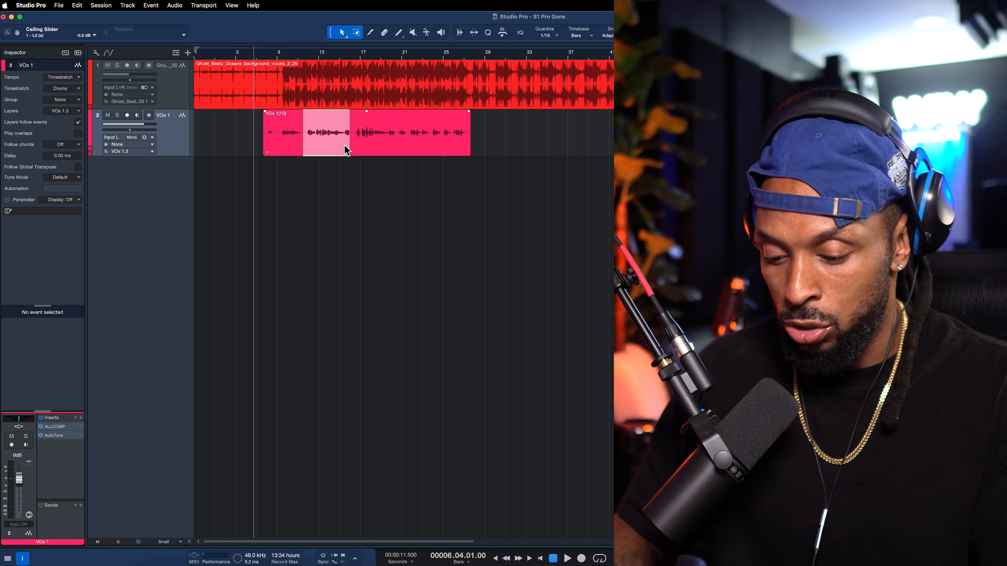
key("super+d")
key("Return")
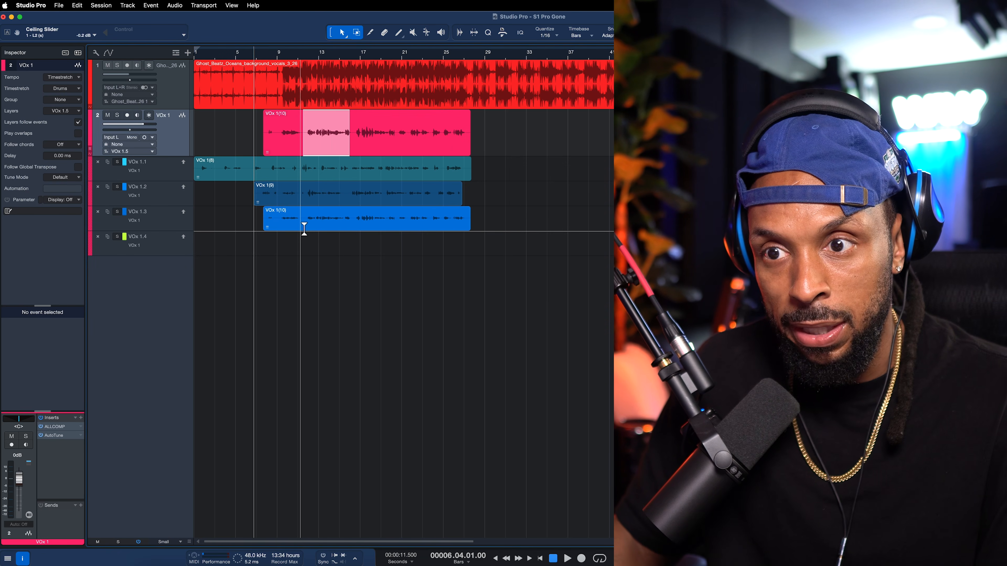
key("super+z")
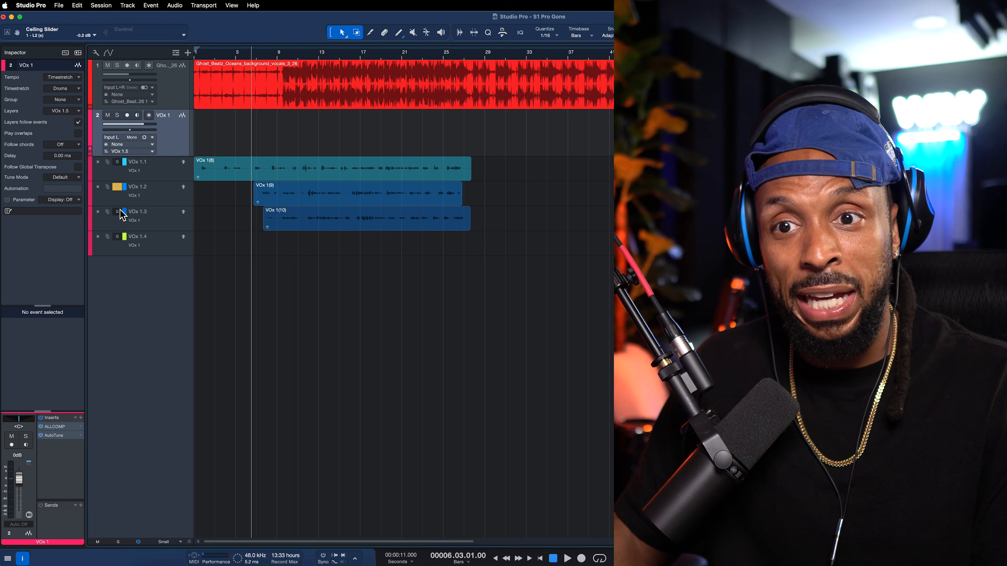
Solo layer VOx 1.1 and comp its vocal from bar 1 to bar 8 onto the main VOx 1 track.
left_click(123, 247)
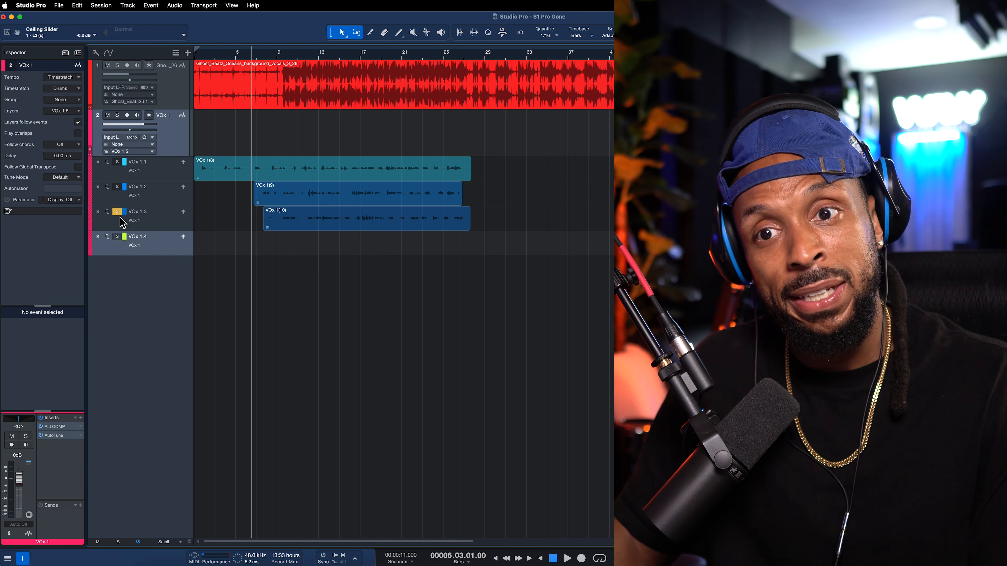
left_click(120, 173)
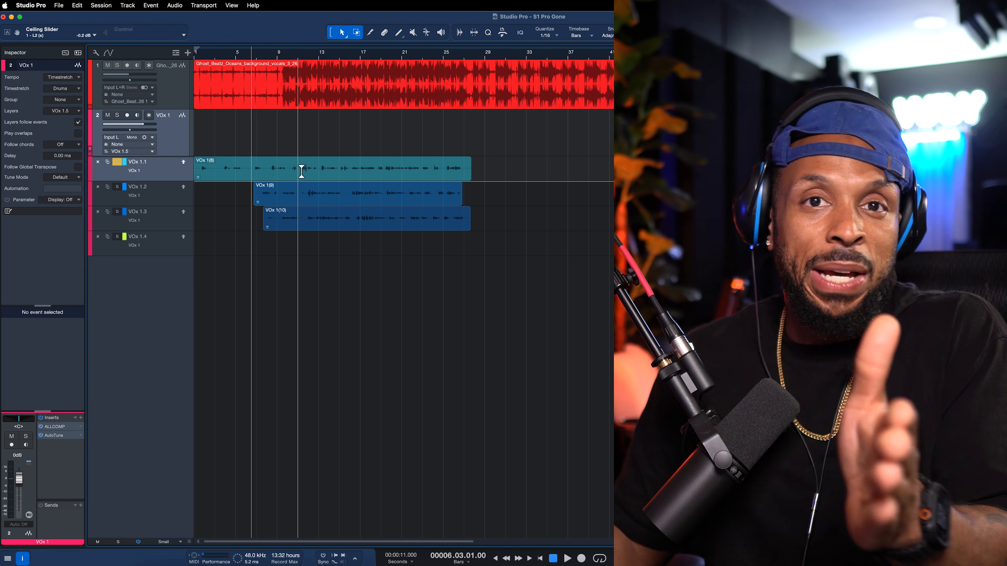
left_click_drag(268, 170, 173, 166)
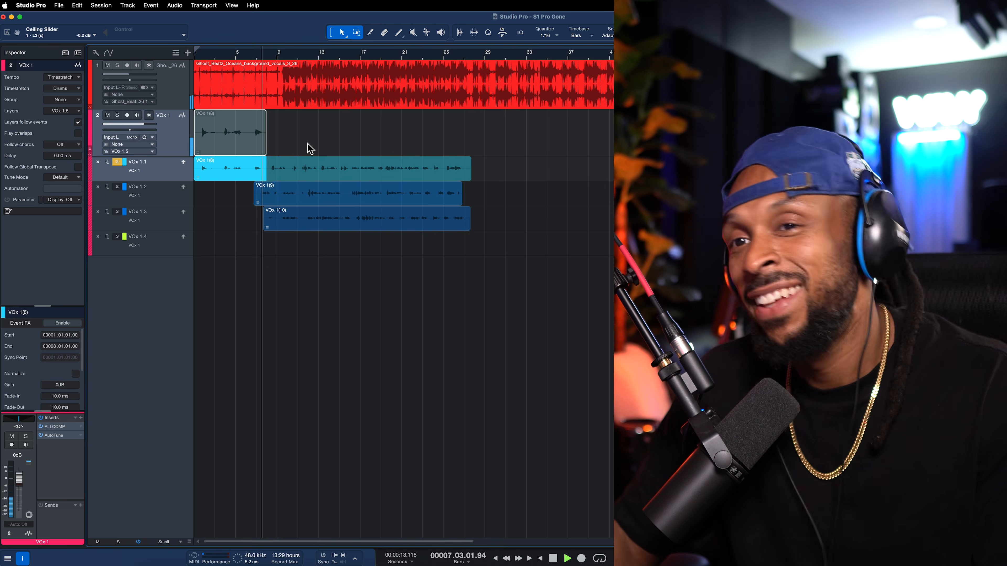
key("space")
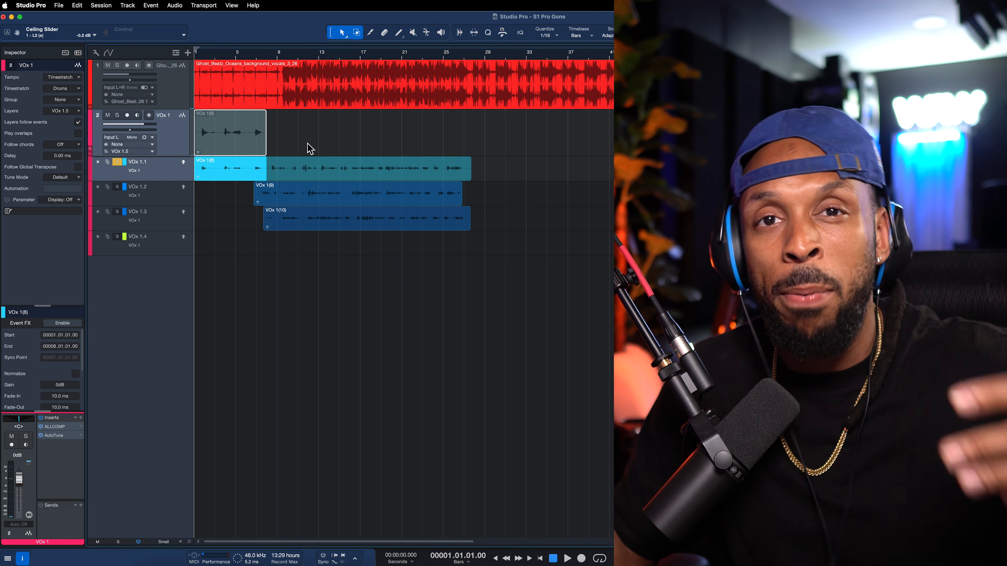
double_click(72, 427)
double_click(74, 426)
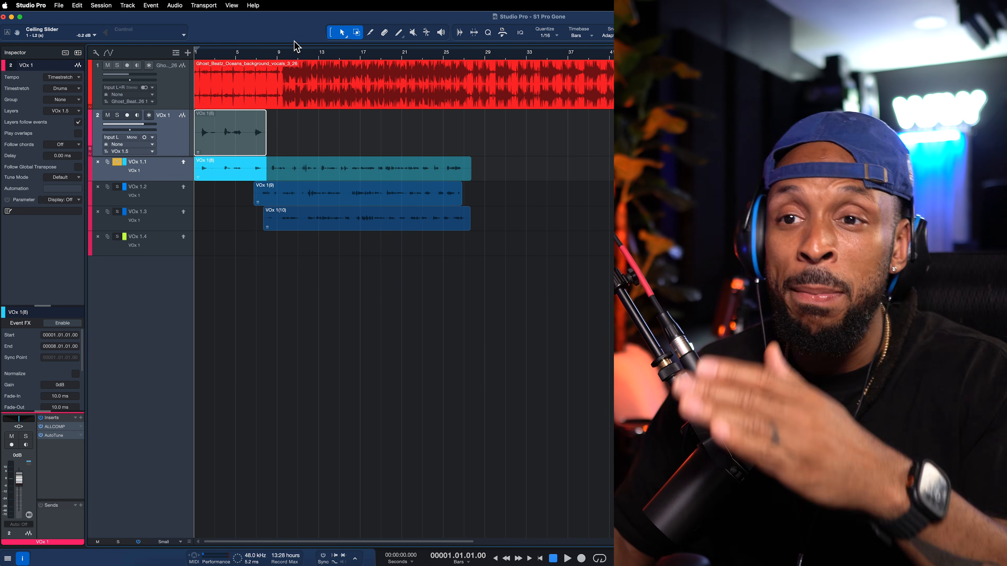
Play layers VOx 1.1, VOx 1.2 and VOx 1.3 soloed in turn from about bar 9 to compare the takes.
double_click(69, 427)
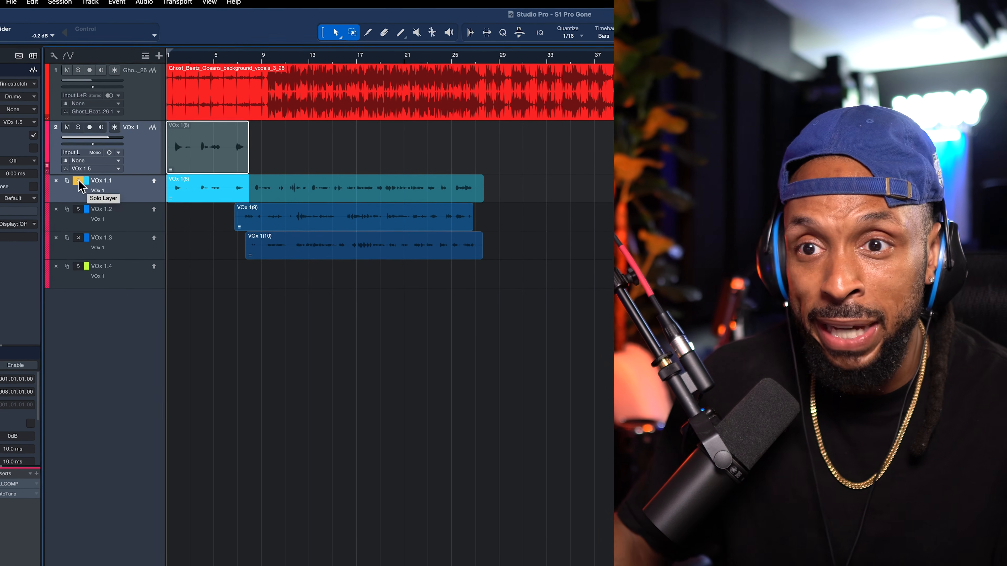
left_click_drag(282, 205, 236, 205)
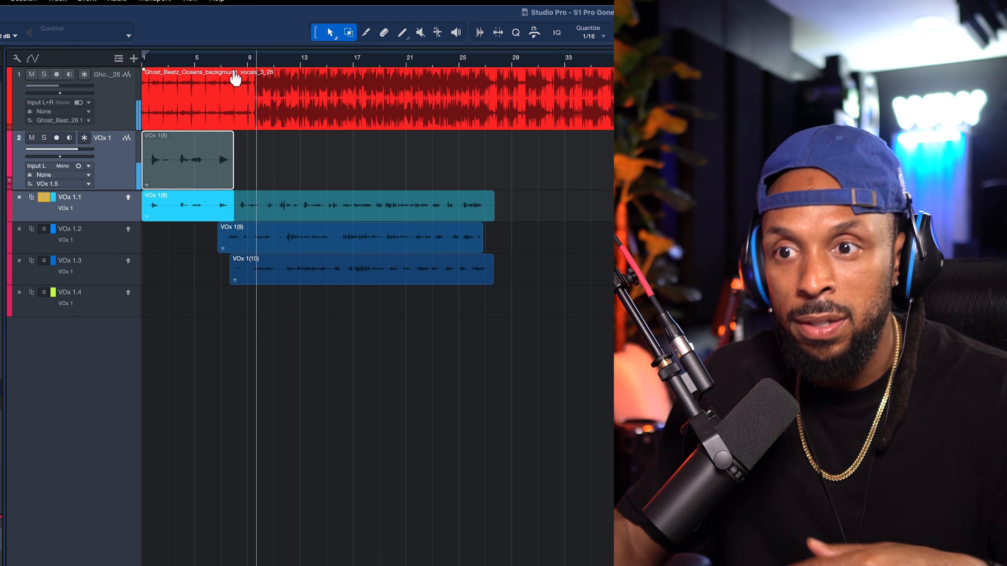
left_click(44, 229)
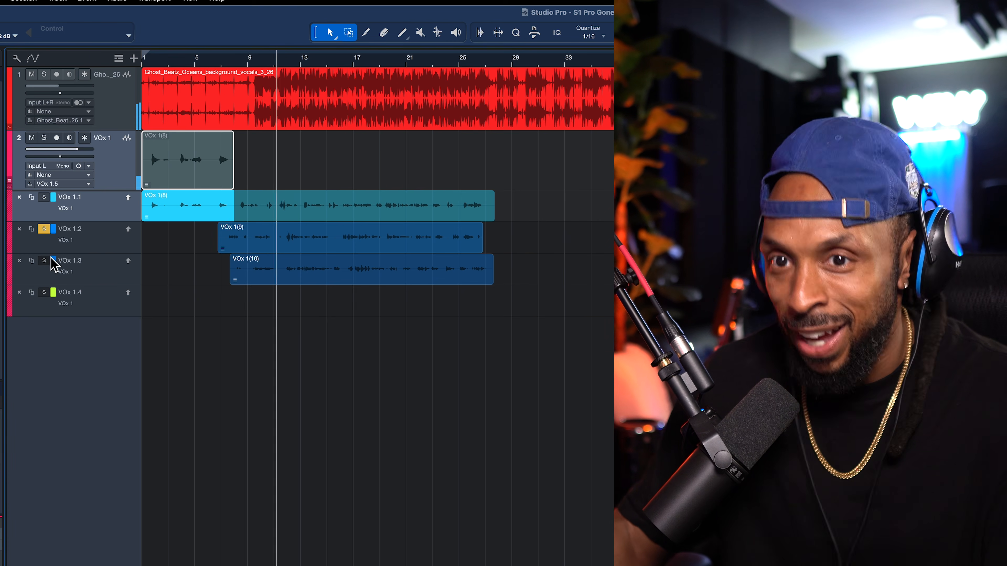
left_click(44, 260)
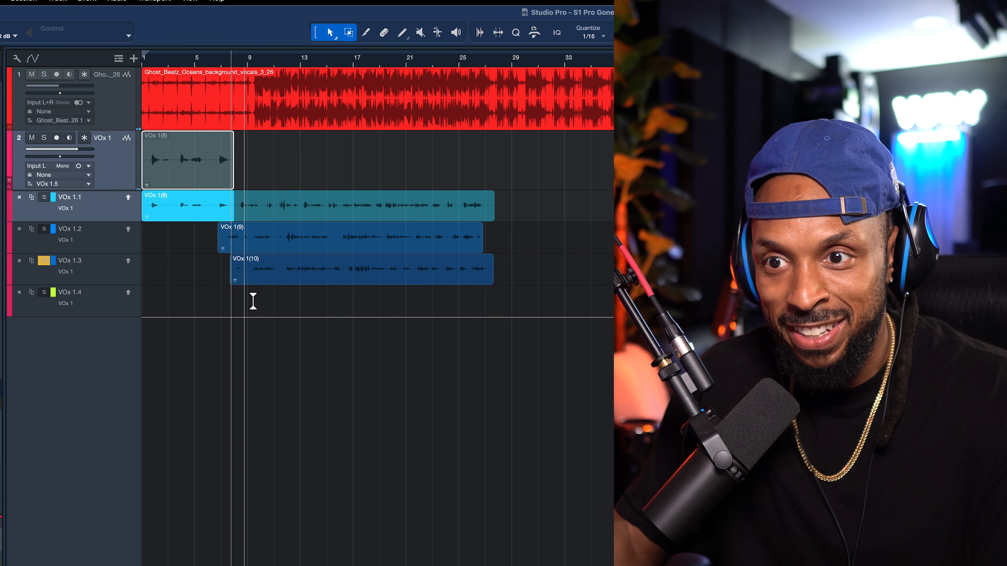
left_click(246, 62)
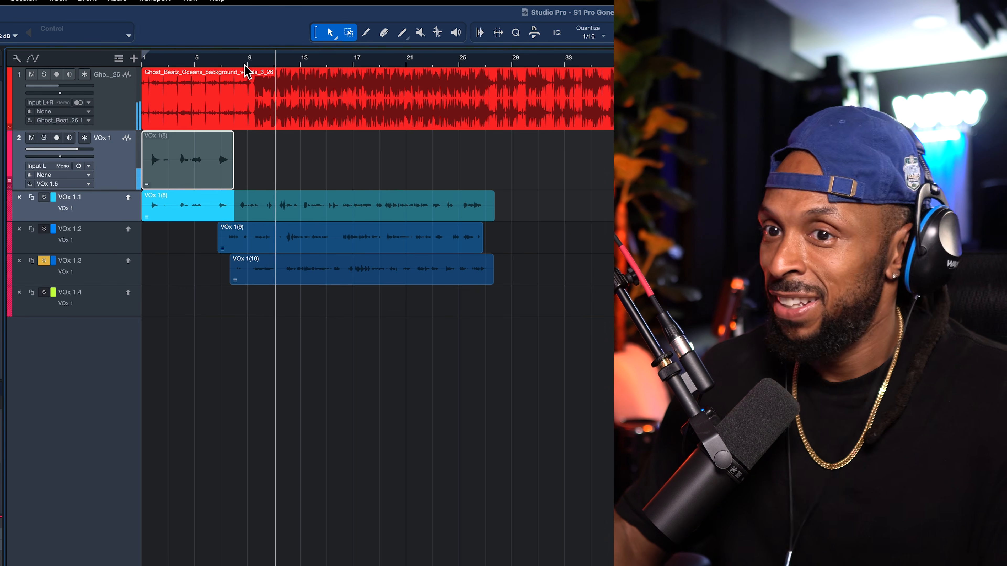
key("space")
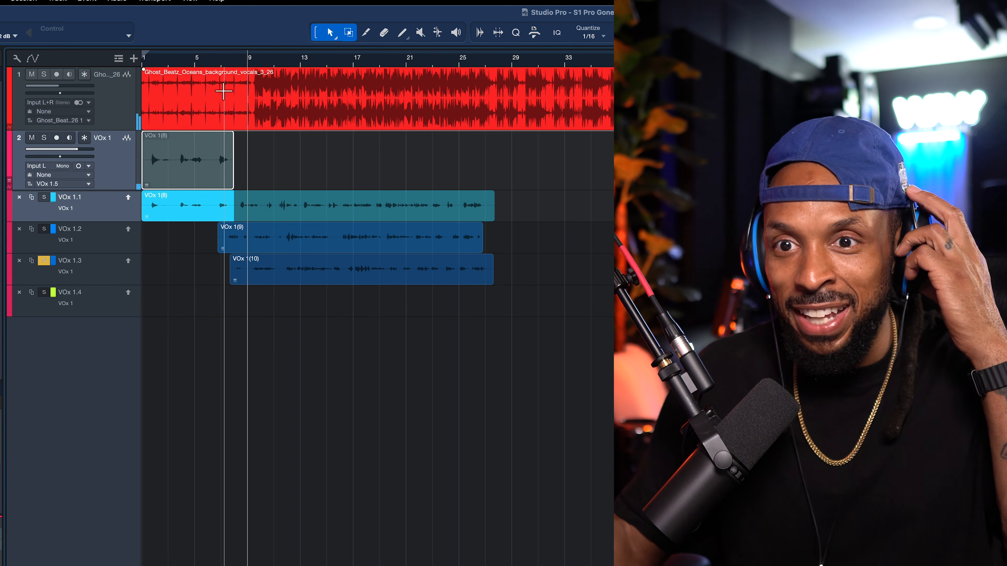
Comp the VOx 1.2 vocal from about bar 9 to bar 11 onto the main VOx 1 track and play the comp unsoloed.
left_click(254, 241)
left_click_drag(254, 241, 280, 252)
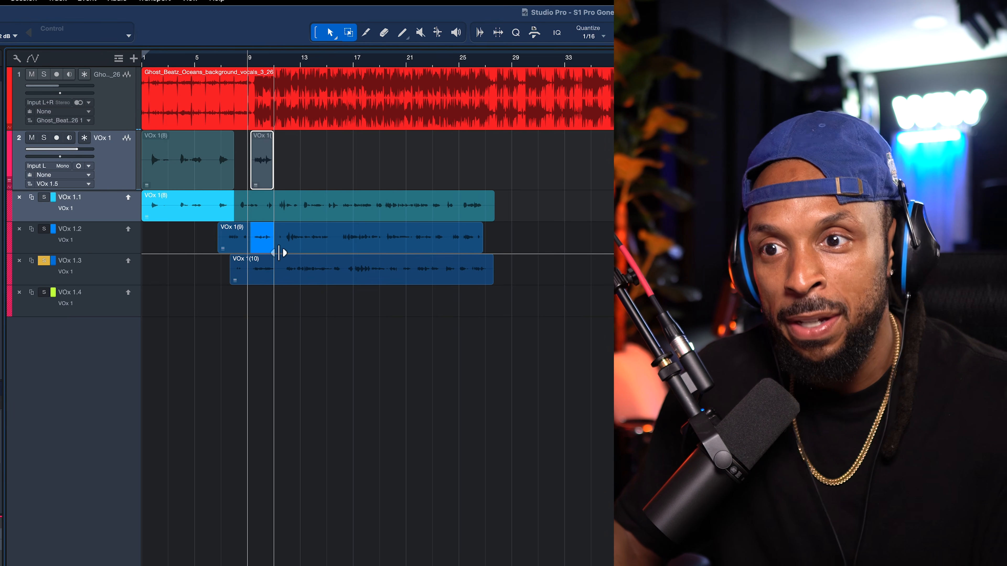
key("space")
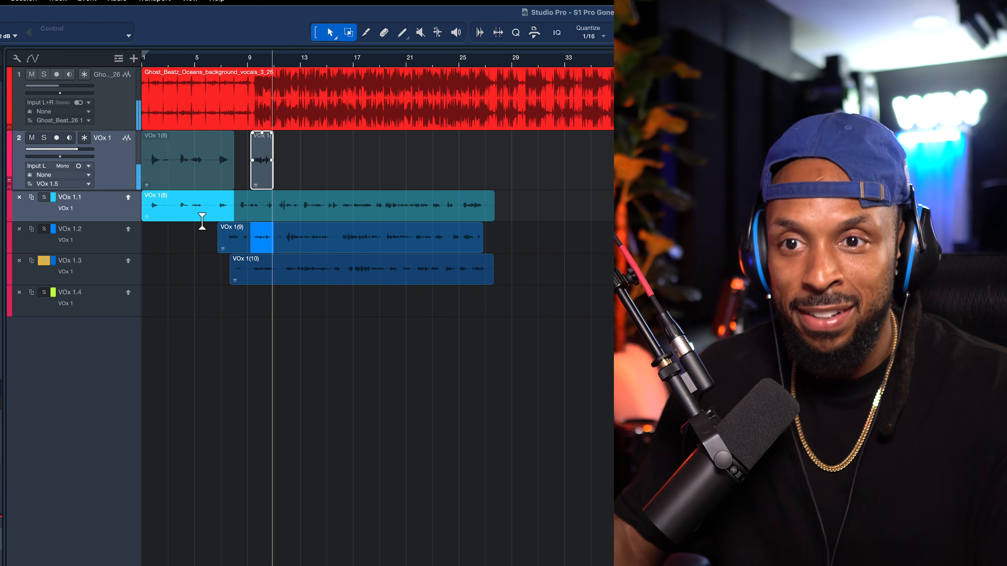
left_click(45, 261)
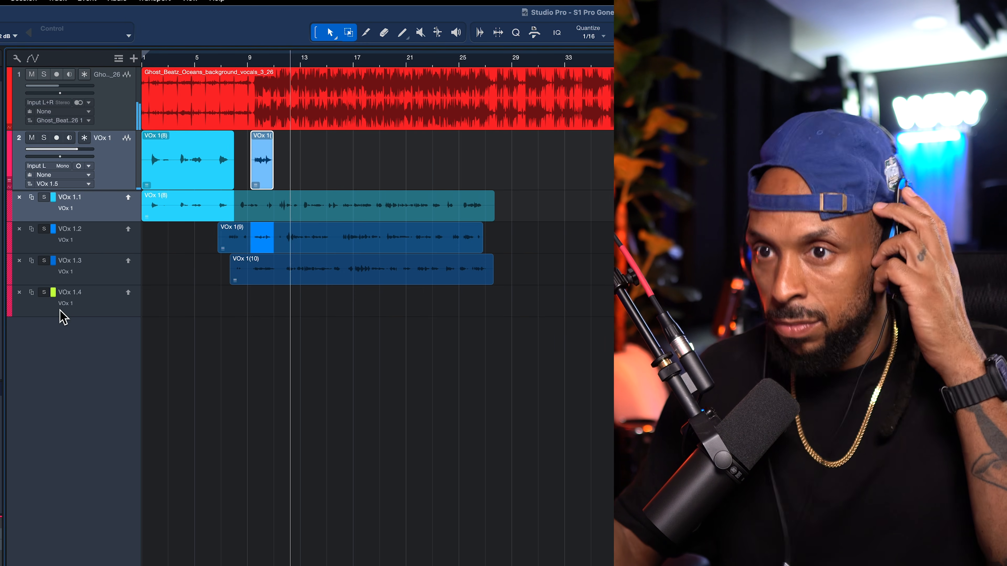
key("space")
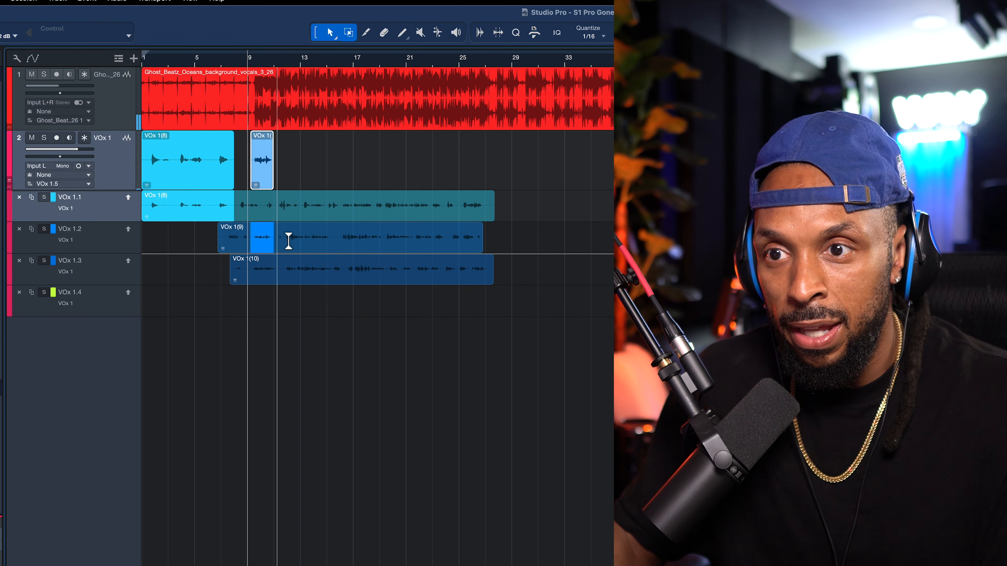
Solo layer VOx 1.1 and step the solo down through the layers to VOx 1.4.
left_click(45, 198)
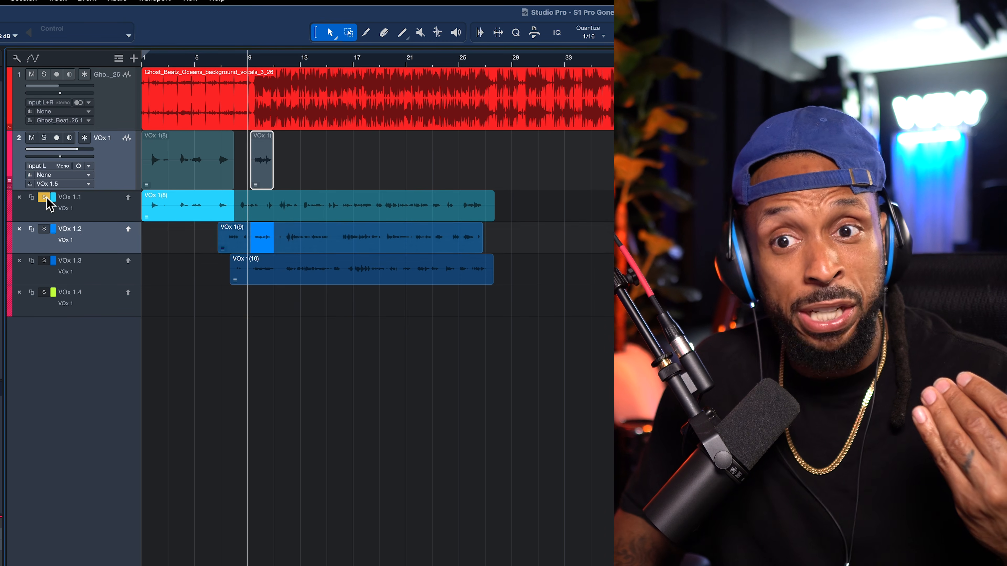
key("Down")
key("Down")
key("Down")
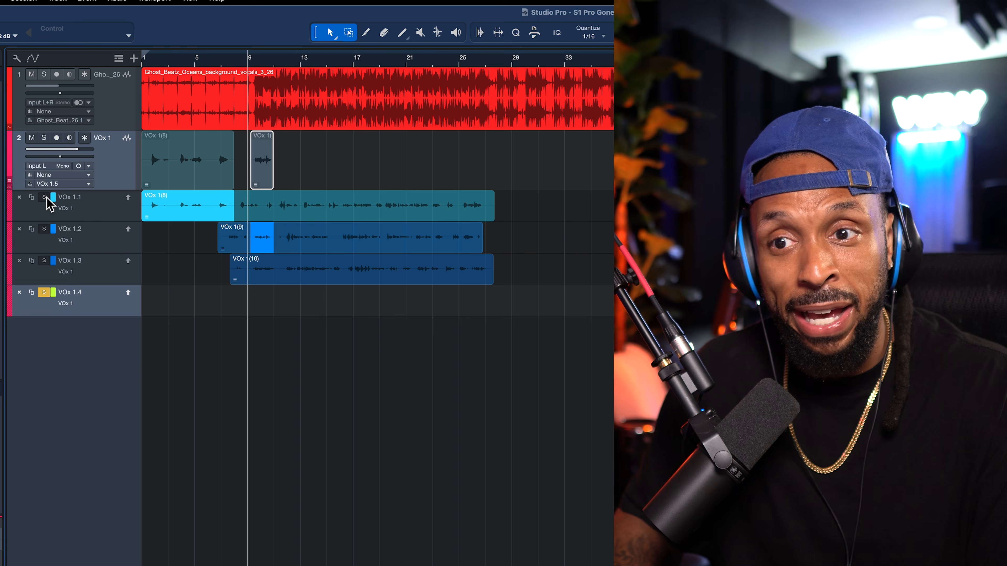
Audition the soloed layers VOx 1.1, VOx 1.2 and VOx 1.3 in turn from about bar 11.
left_click(277, 64)
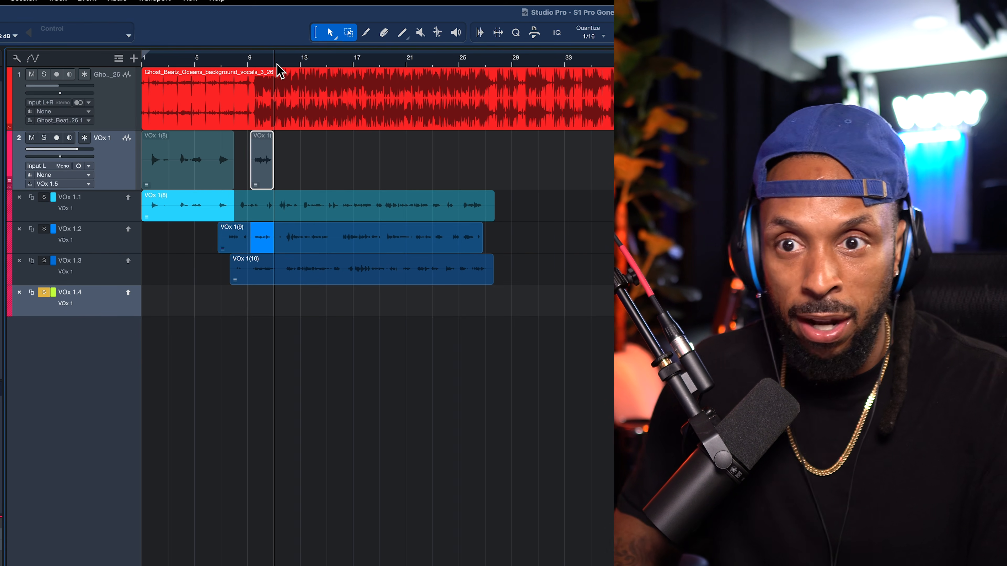
key("Up")
key("Up")
key("Up")
key("s")
key("space")
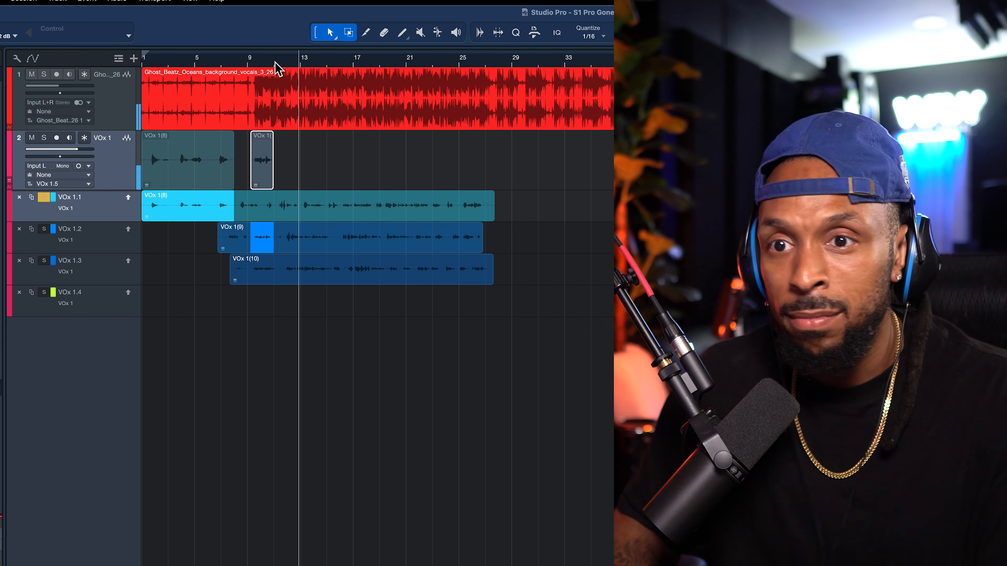
key("space")
key("Down")
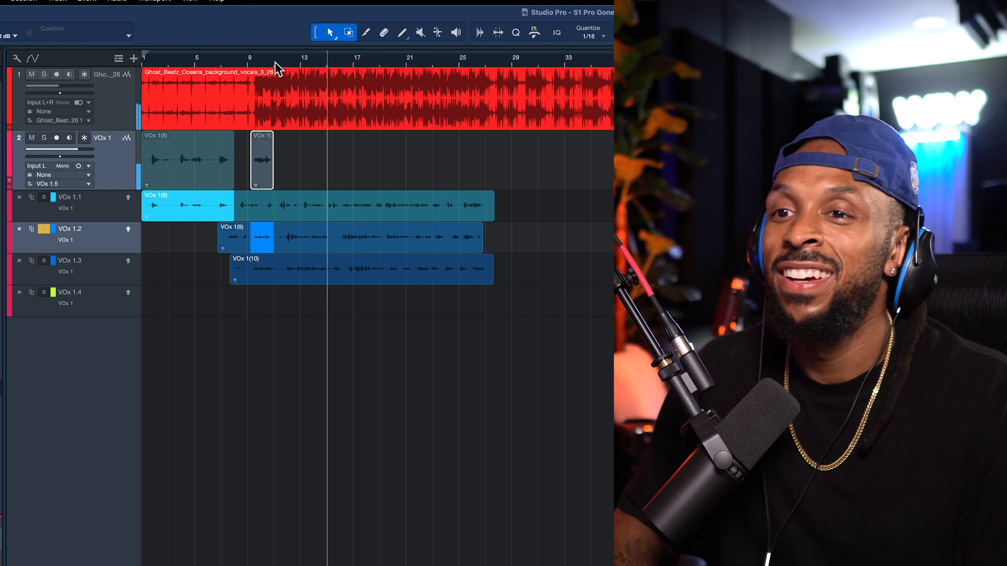
key("space")
key("Down")
key("space")
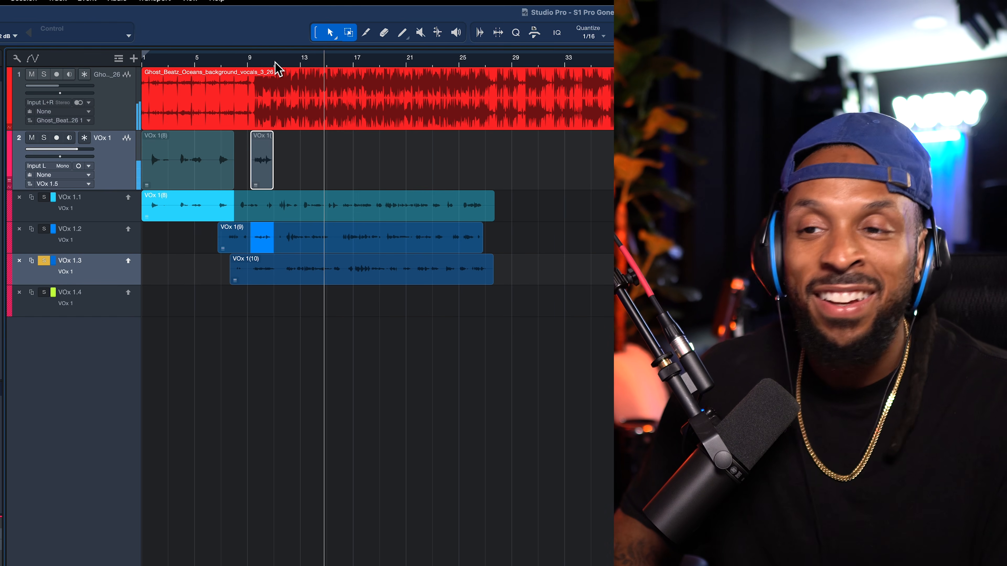
left_click(276, 63)
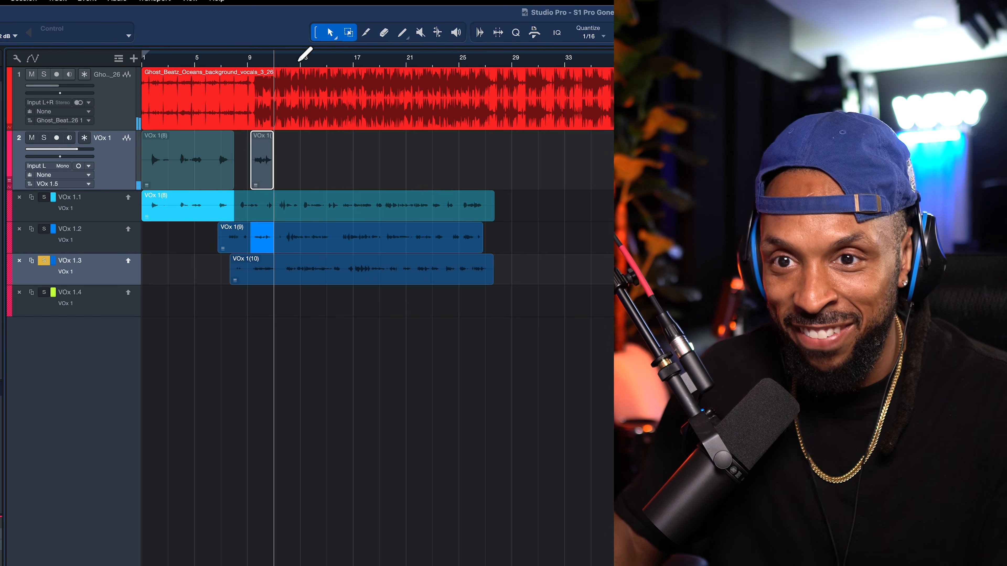
Comp the VOx 1.2 vocal from about bar 11 to just past bar 15 onto the main track and play the comp unsoloed.
key("Up")
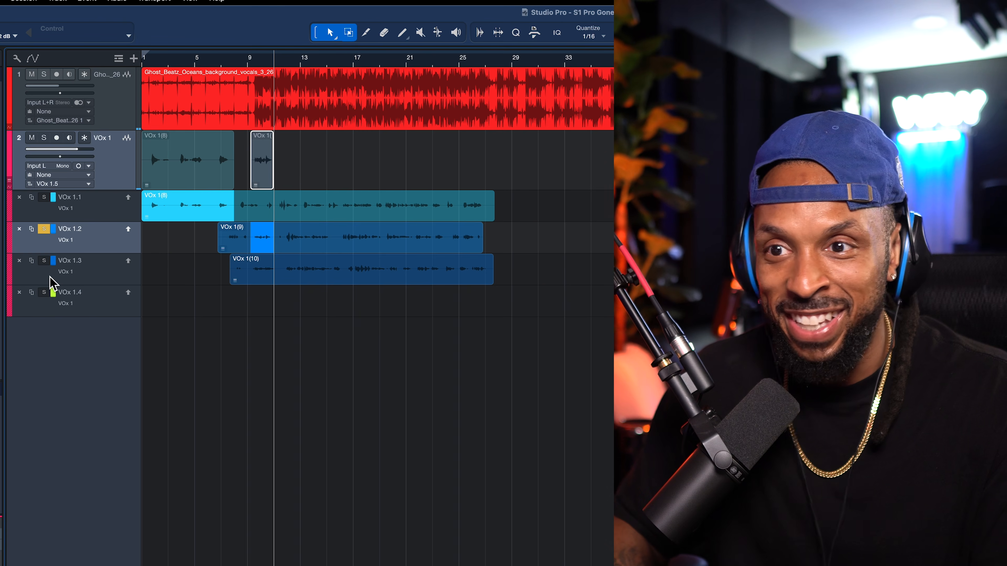
key("e")
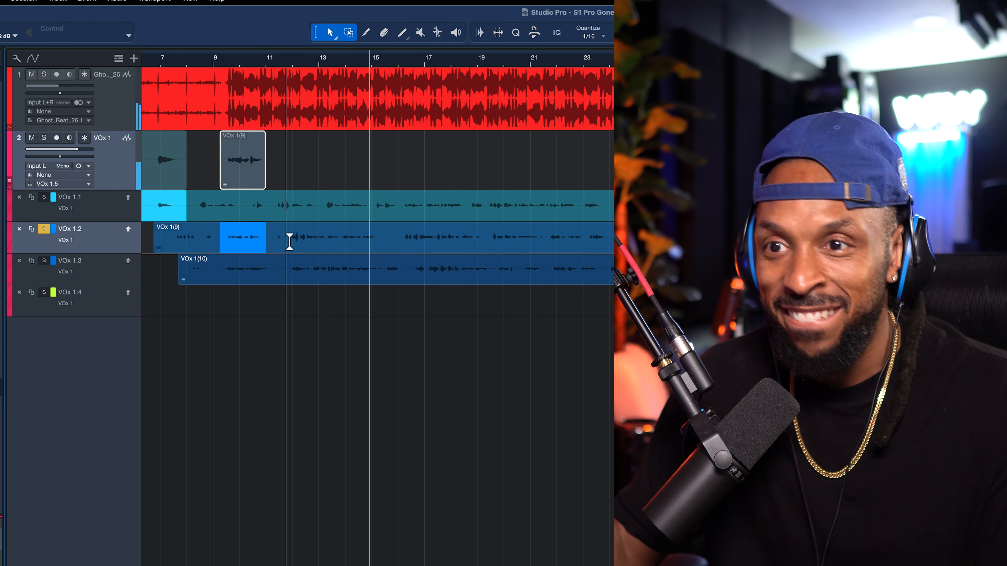
left_click_drag(288, 240, 384, 253)
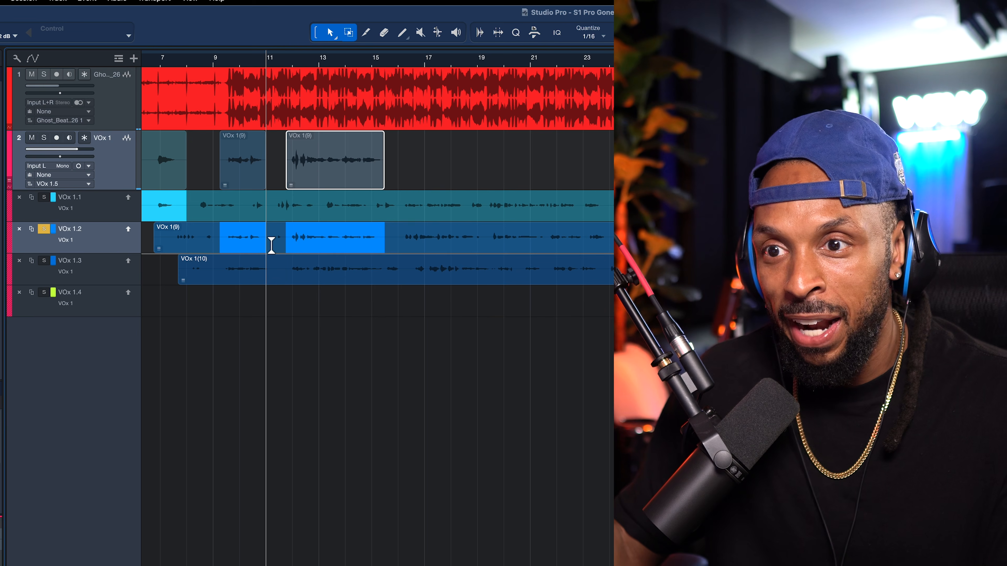
left_click(285, 248)
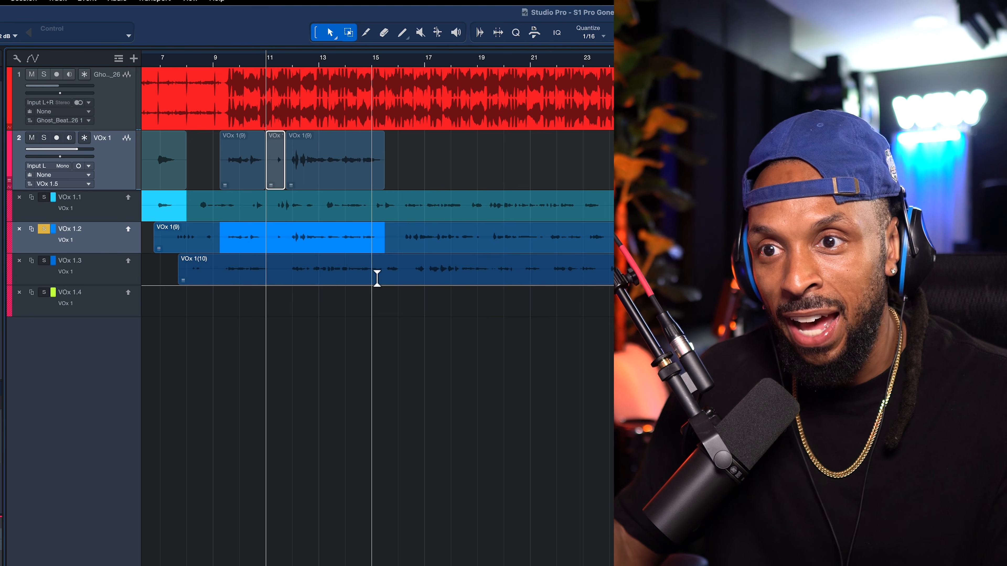
left_click(41, 230)
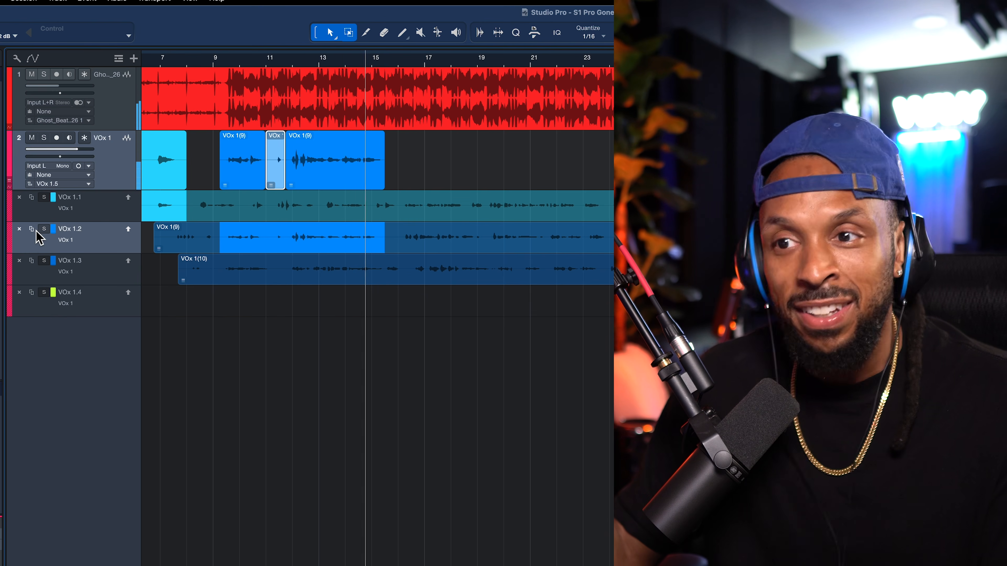
key("space")
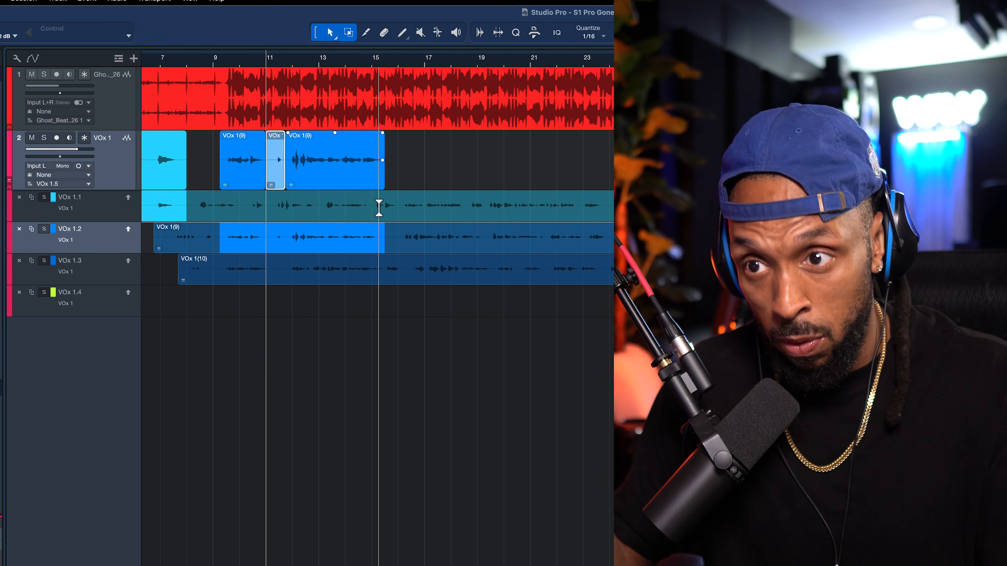
double_click(376, 209)
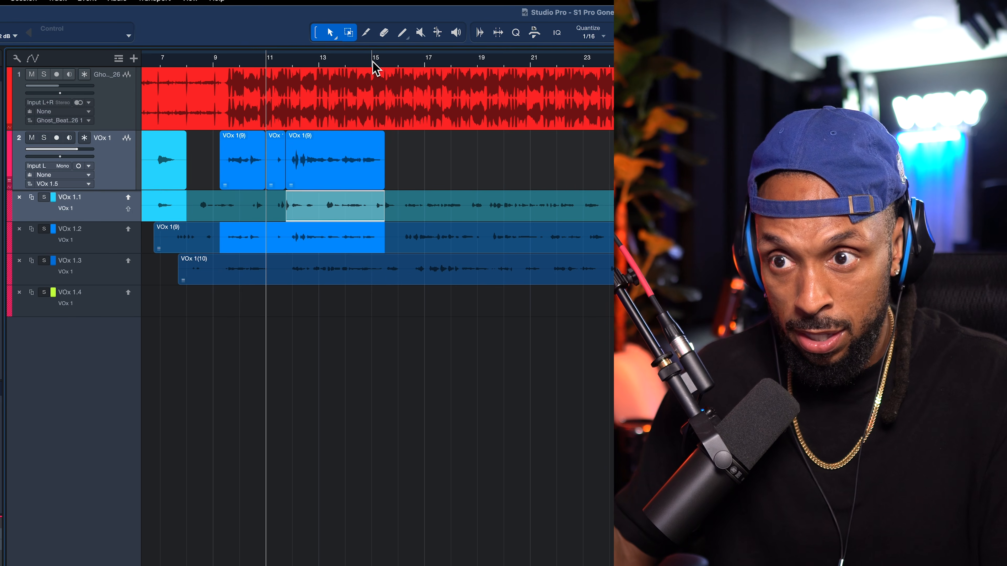
key("super+z")
key("super+shift+z")
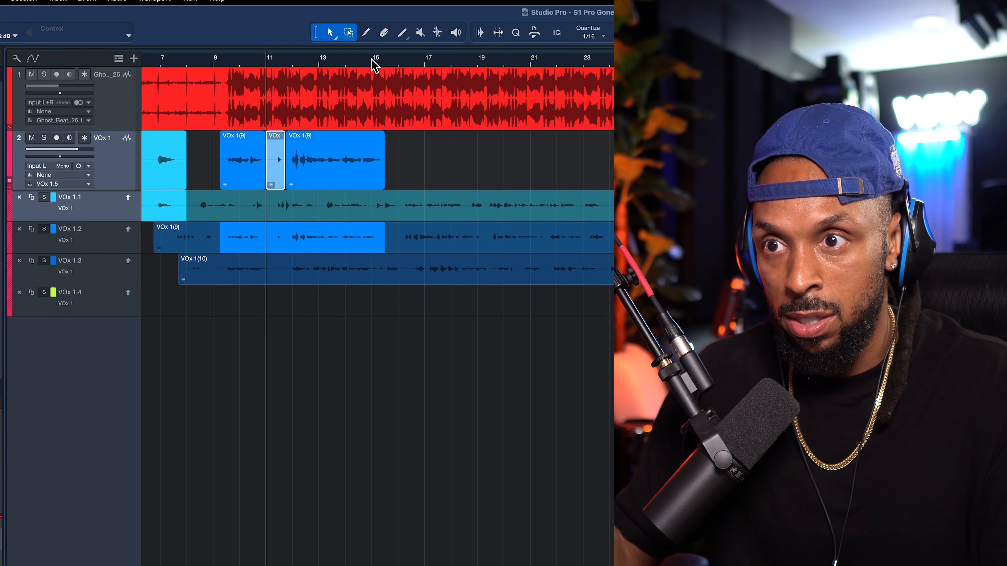
Compare layers VOx 1.1 and VOx 1.3 by playing each soloed from bar 15, returning the solo to VOx 1.1.
key("space")
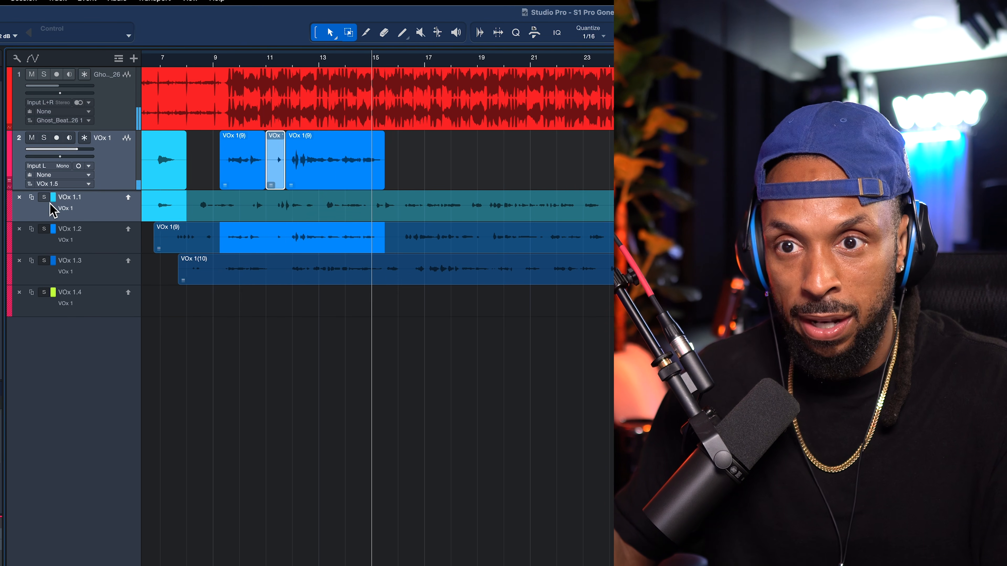
left_click(44, 197)
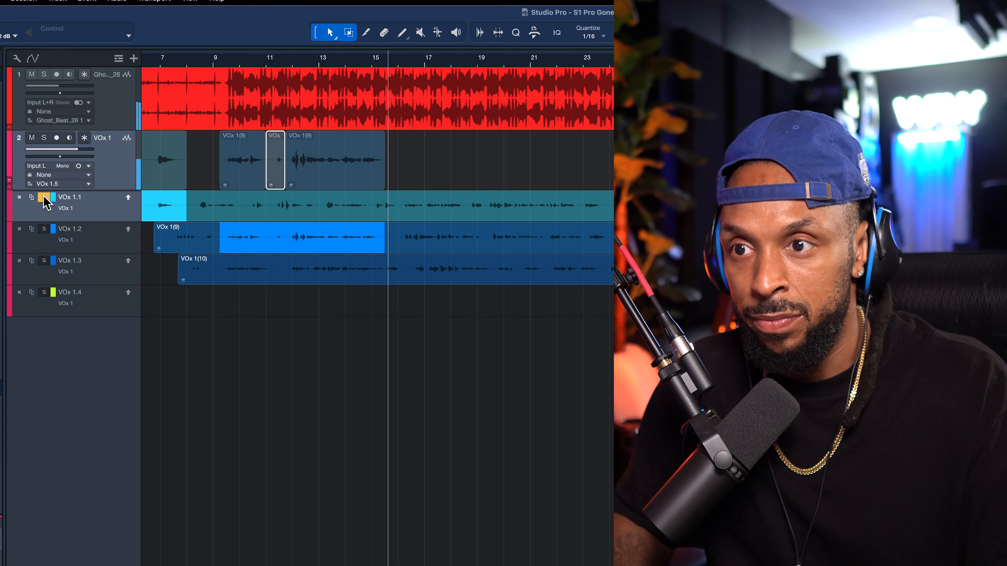
key("space")
key("Down")
key("Down")
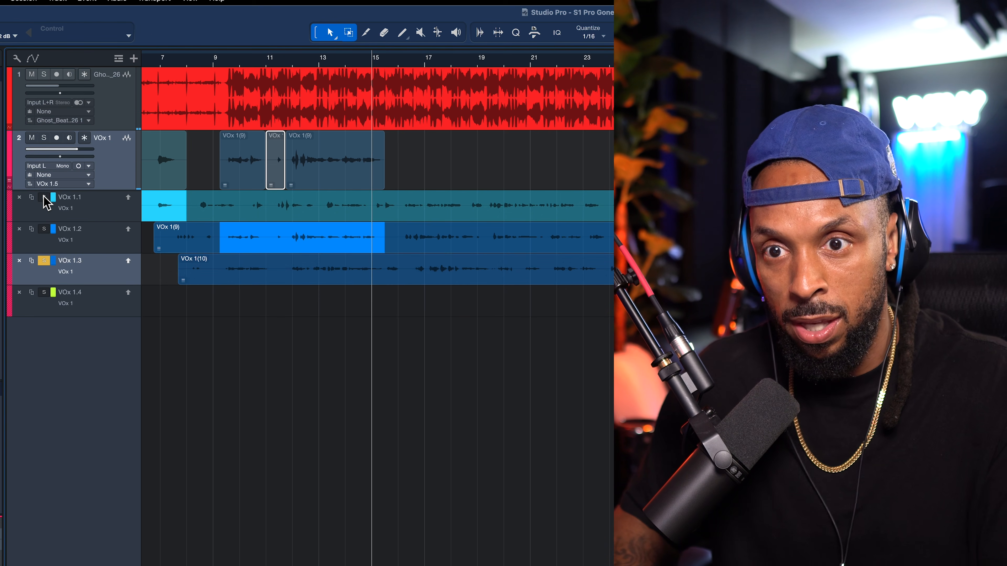
key("space")
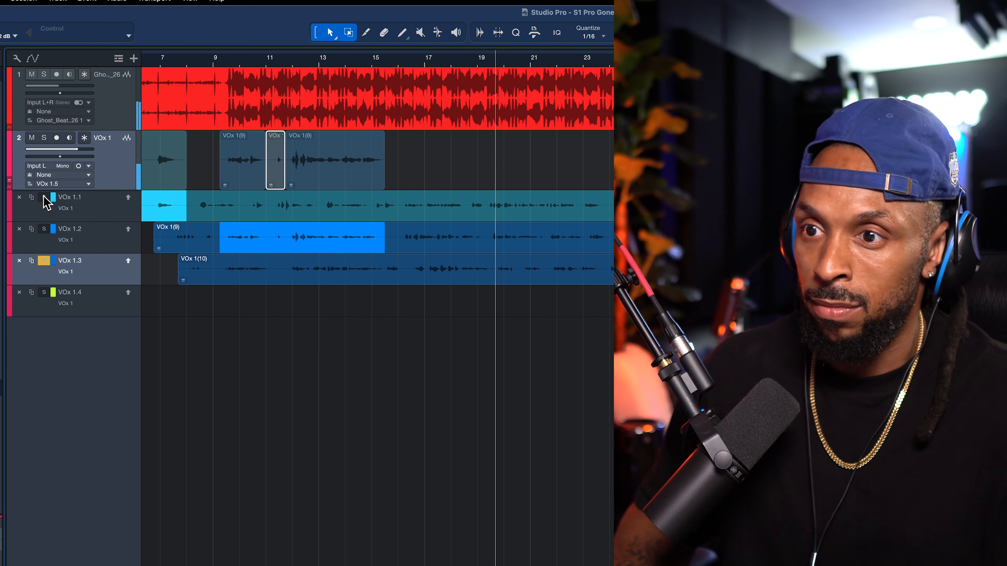
key("space")
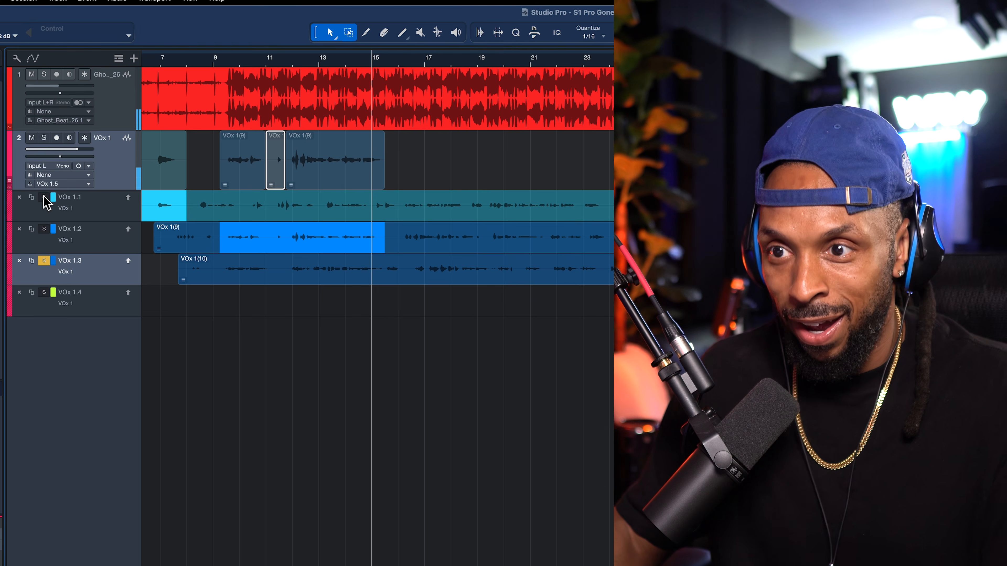
key("space")
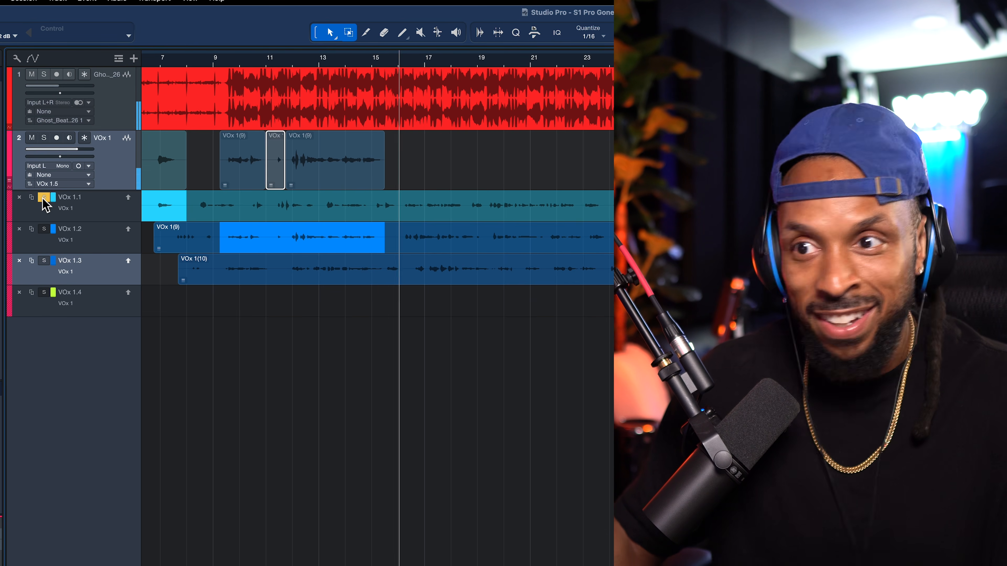
key("space")
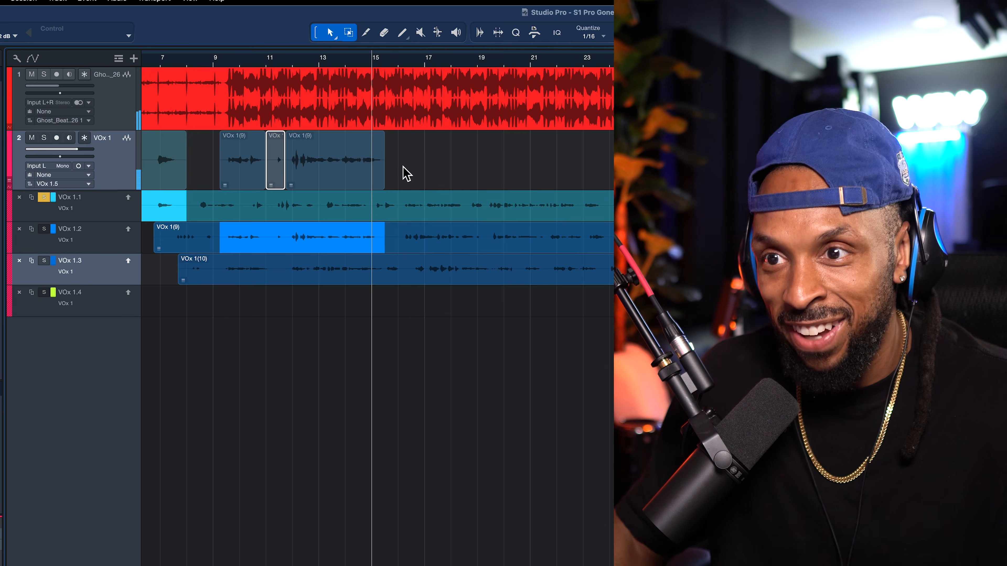
Comp the VOx 1.1 vocal from just after bar 15 to just before bar 16 onto the main VOx 1 track.
key("e")
key("e")
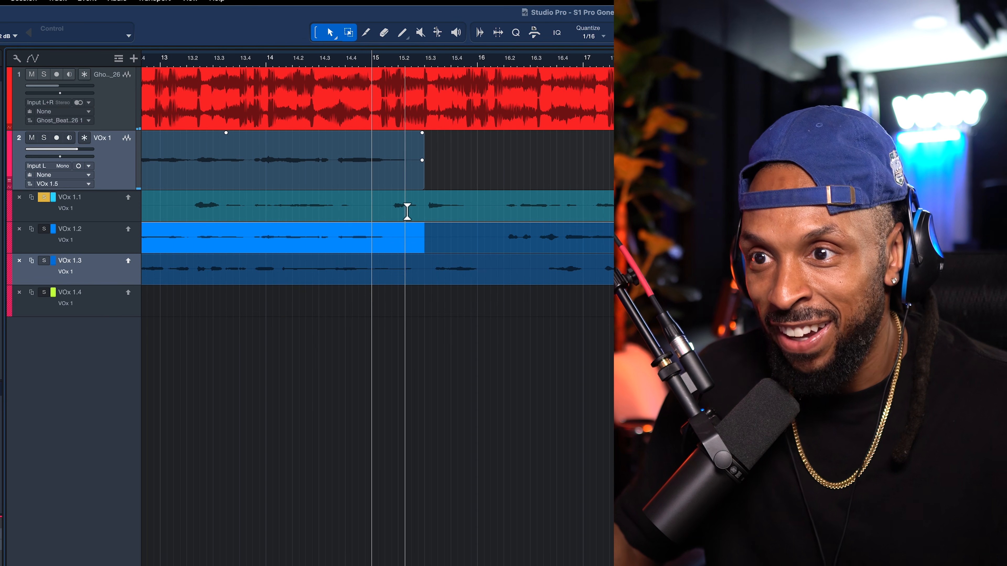
left_click_drag(392, 207, 472, 222)
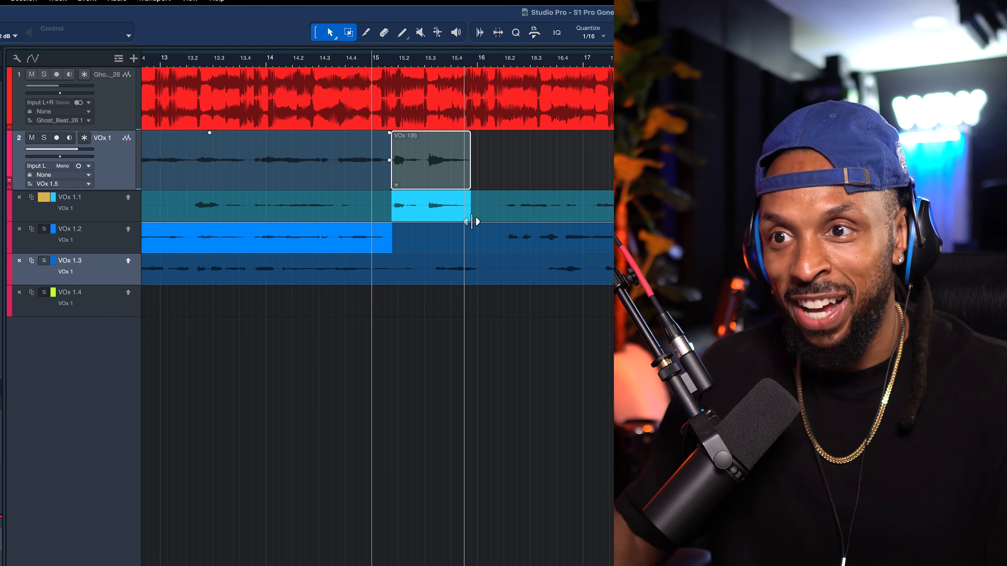
key("space")
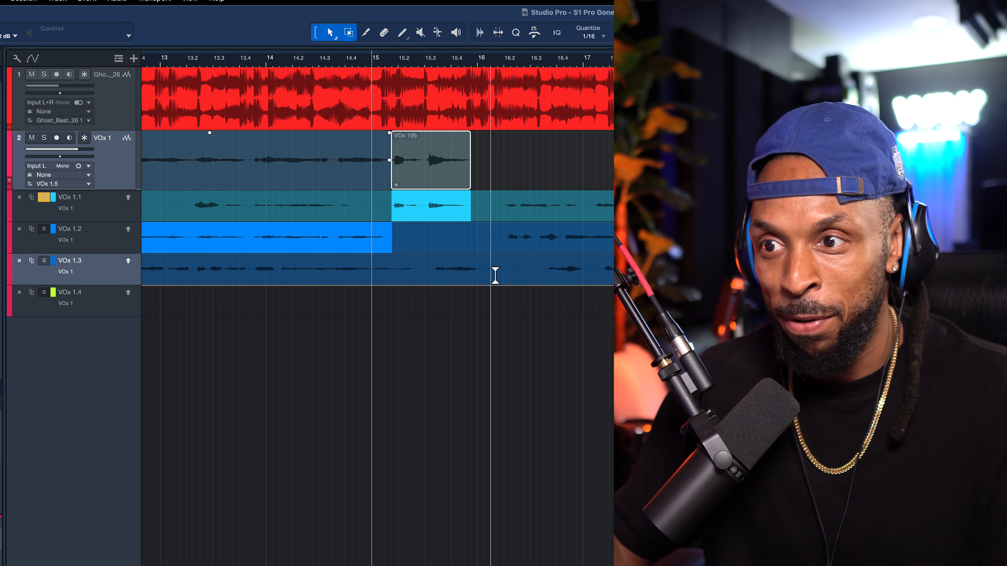
Examine the join between the VOx 1.2 and VOx 1.1 comp sections just after bar 15 up close.
key("e")
key("e")
key("e")
key("e")
key("e")
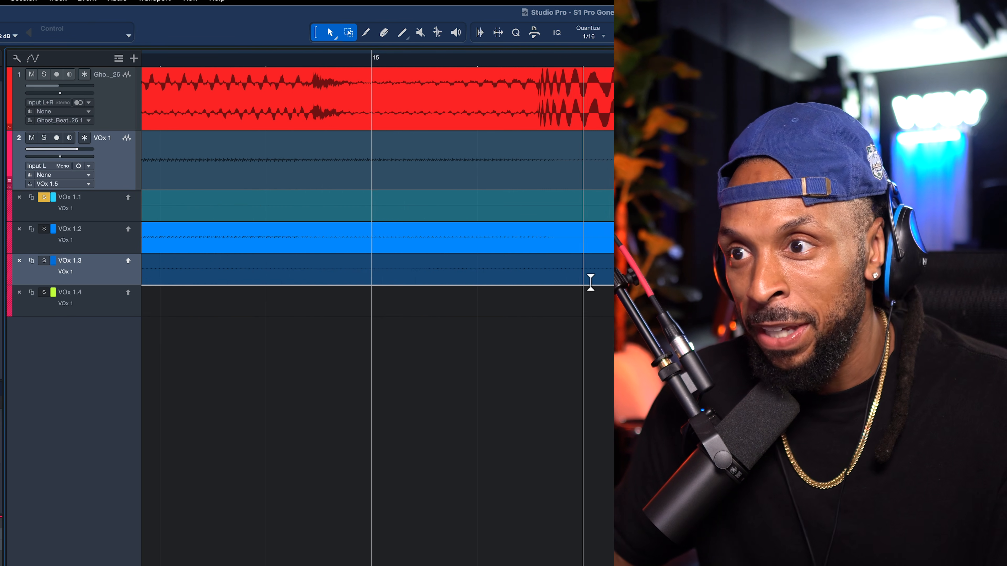
key("w")
scroll(594, 239, "right", 3)
key("e")
scroll(314, 183, "right", 4)
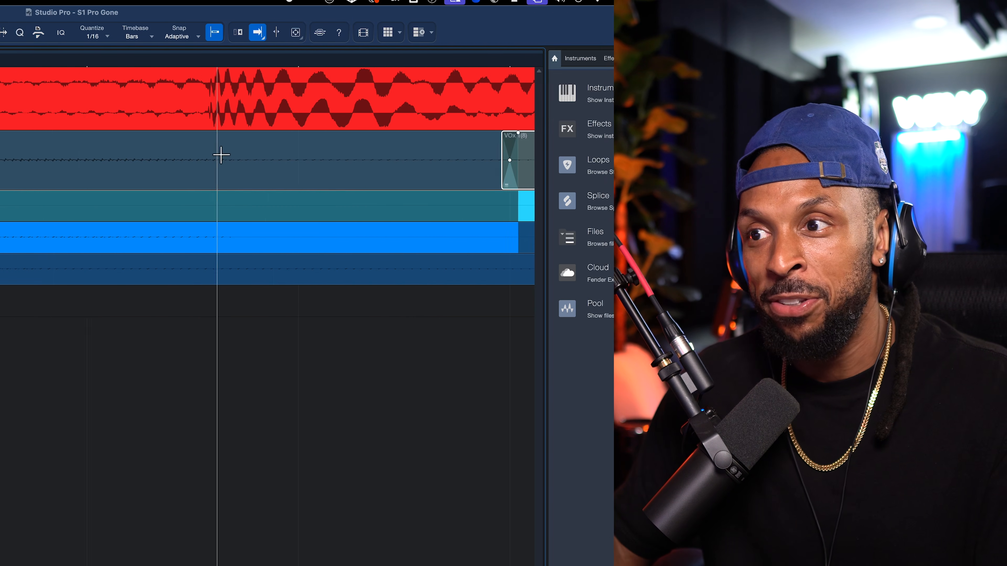
scroll(313, 181, "right", 2)
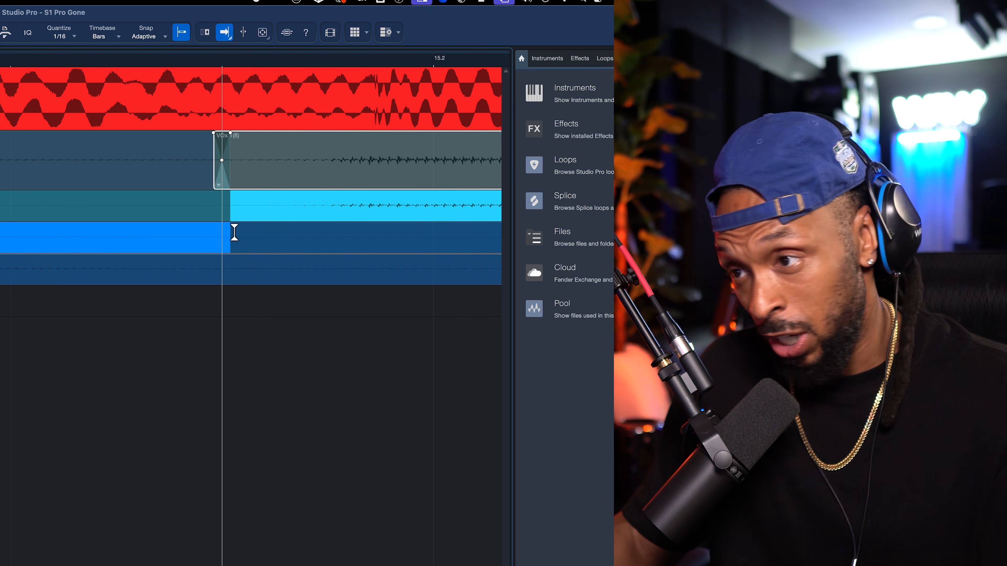
key("w")
key("w")
key("w")
key("w")
key("w")
key("w")
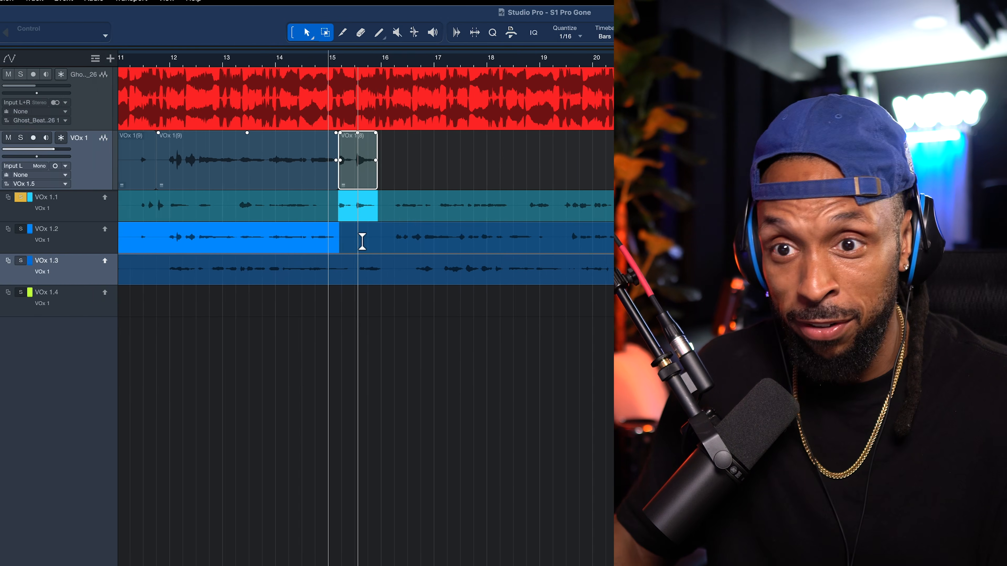
Solo and play layer VOx 1.3, and comp its vocal from about bar 16.4 to about bar 19.6 onto the main track.
left_click(39, 262)
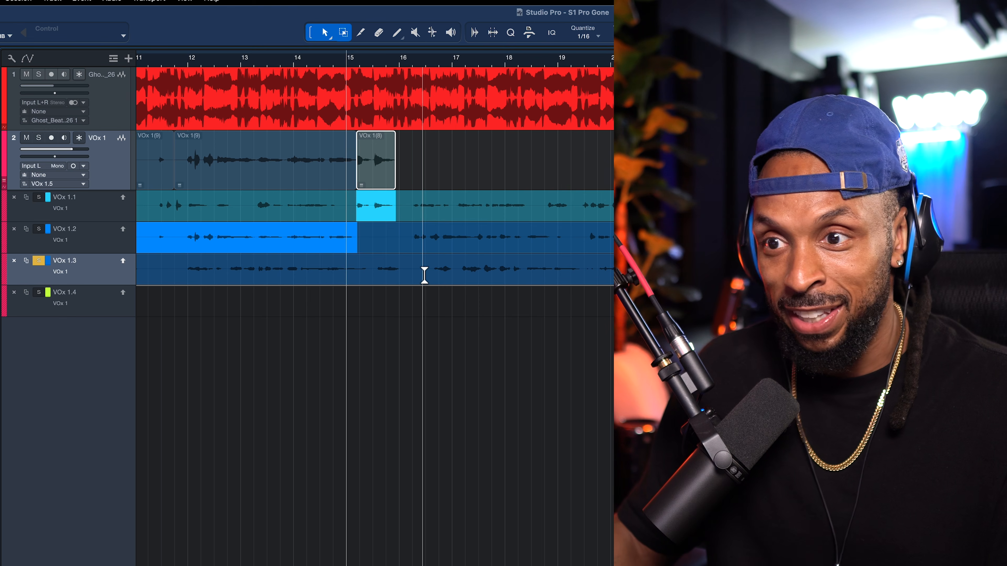
key("space")
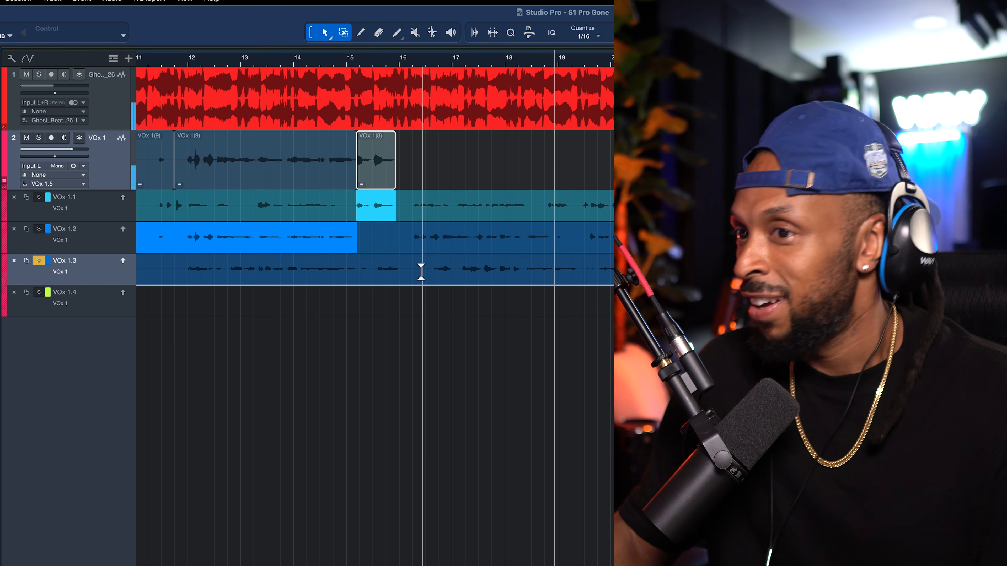
left_click_drag(421, 271, 594, 287)
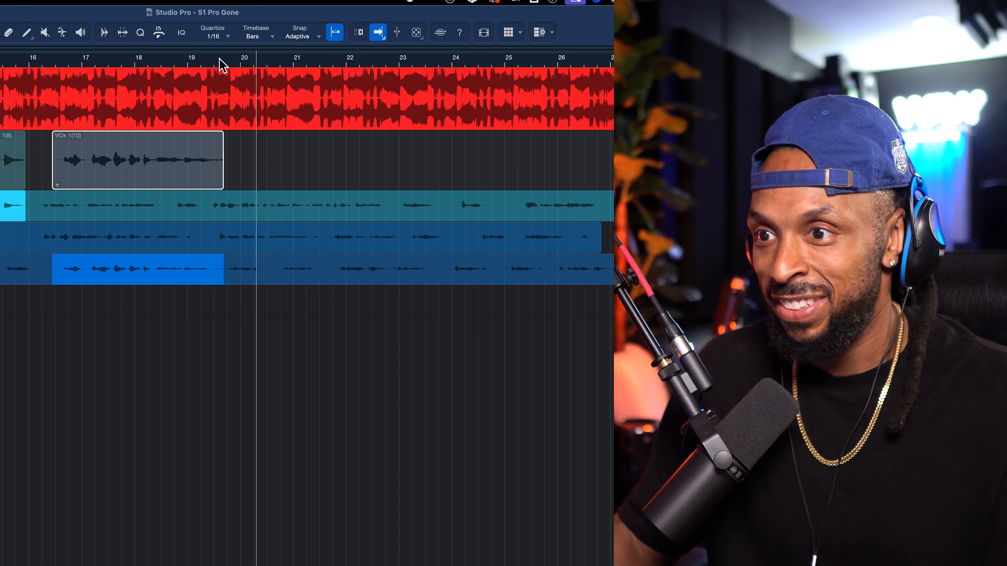
Play from about bar 19.4 and comp the VOx 1.2 vocal from about bar 19.5 to just before bar 24.
left_click_drag(218, 63, 211, 62)
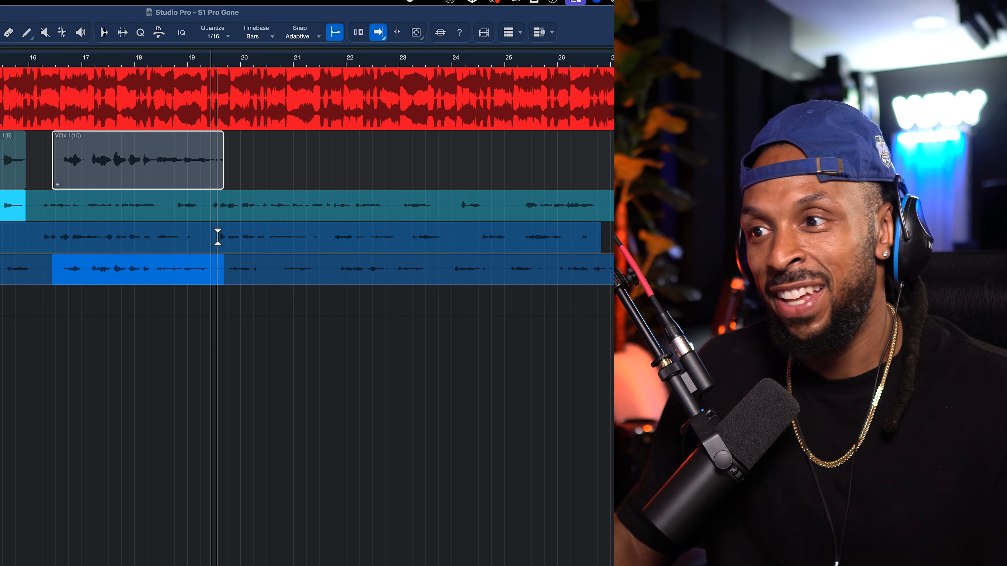
key("space")
left_click_drag(223, 241, 443, 261)
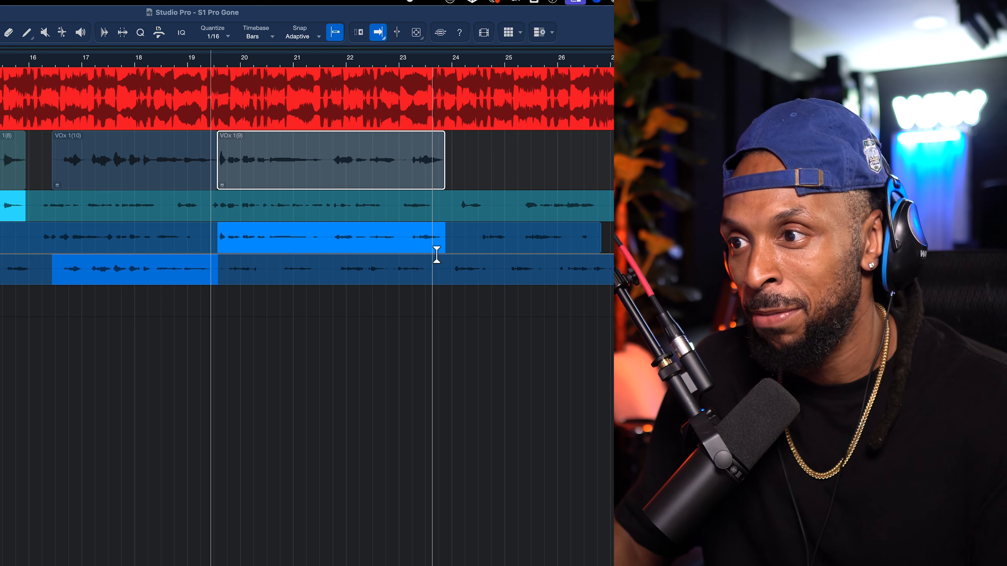
Audition the remaining vocal from bar 24 onward.
left_click(452, 61)
key("space")
key("space")
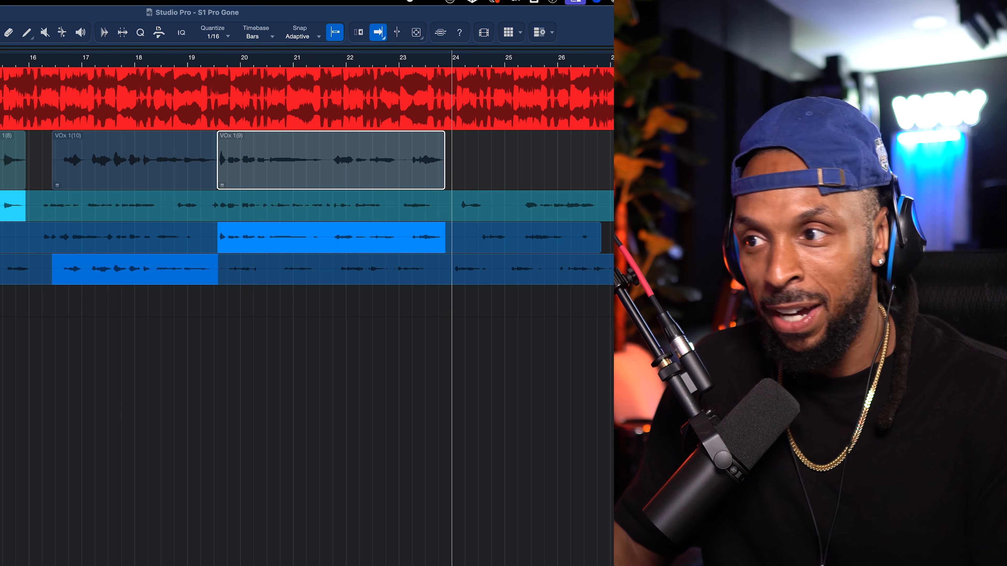
key("space")
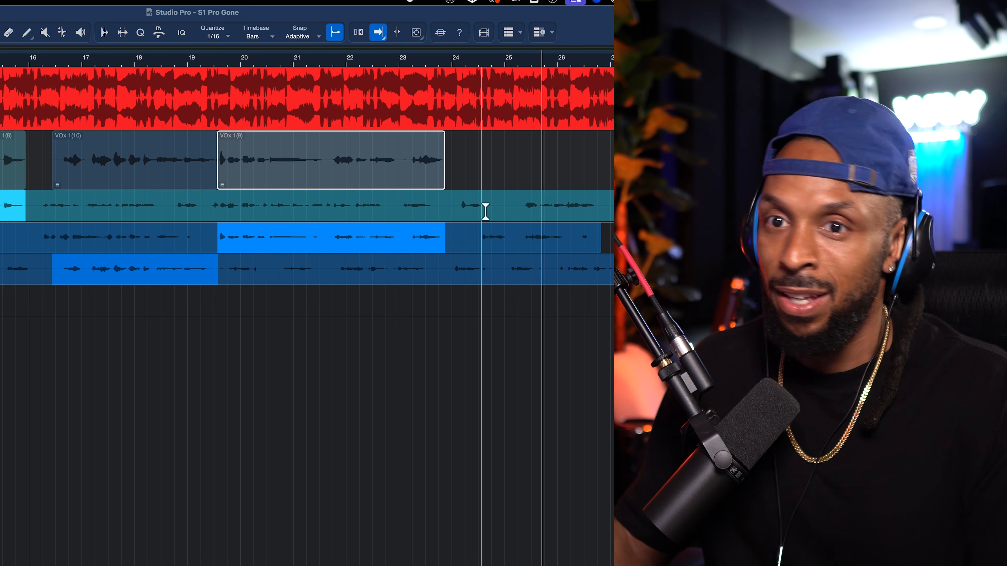
key("space")
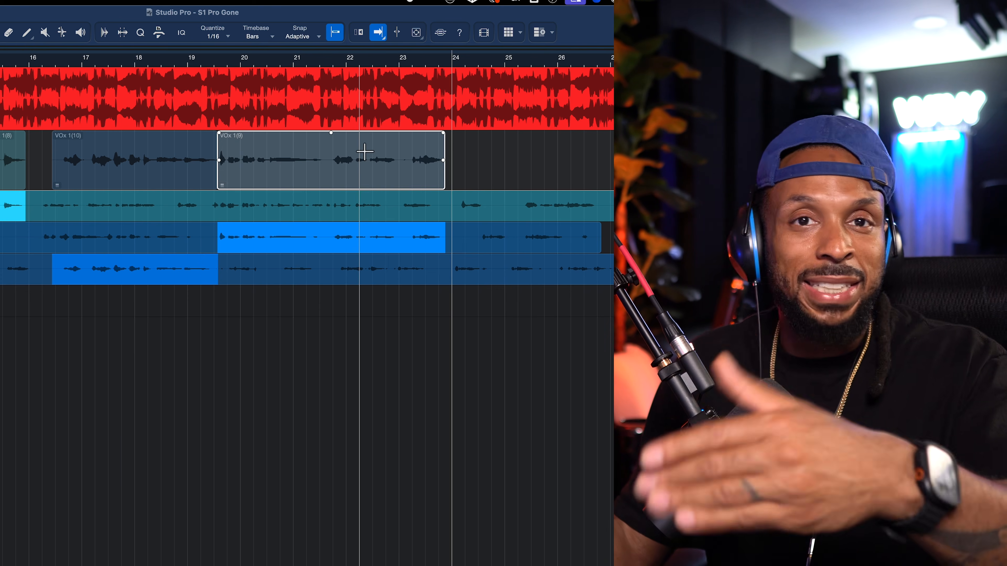
Extend the last VOx 1.2 comp section to the end of its layer near bar 27 and hide the take layers.
left_click(364, 151)
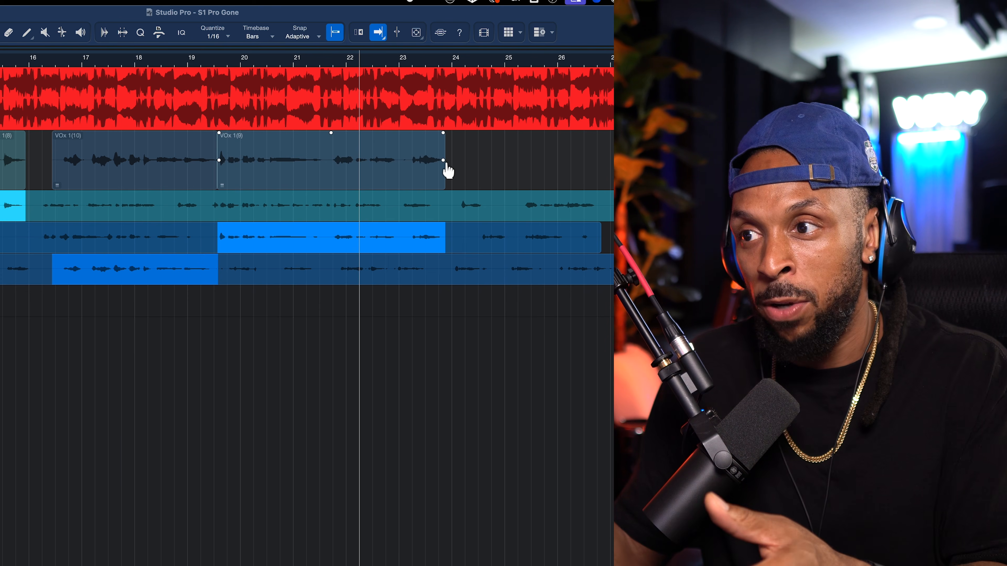
left_click_drag(450, 158, 605, 161)
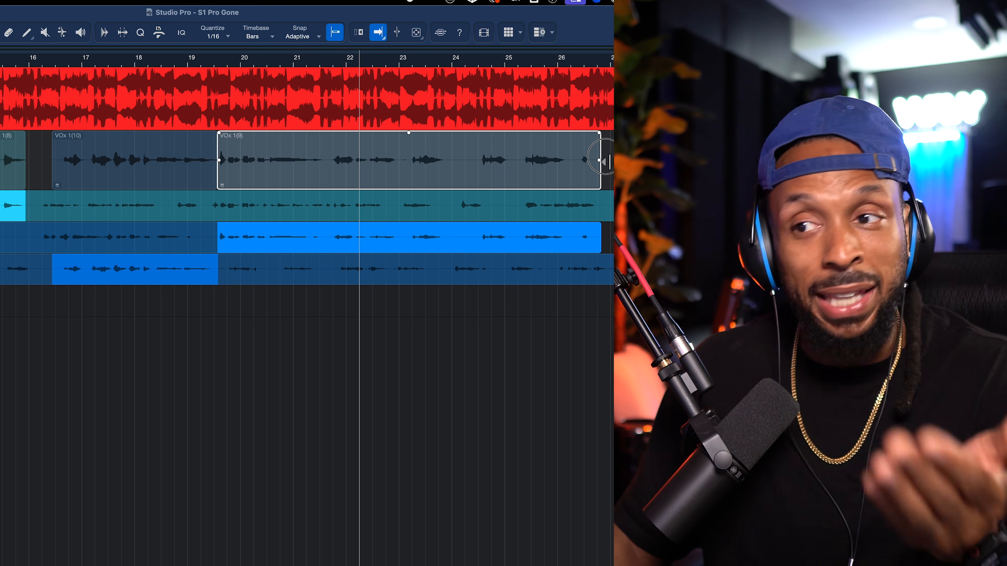
key("w")
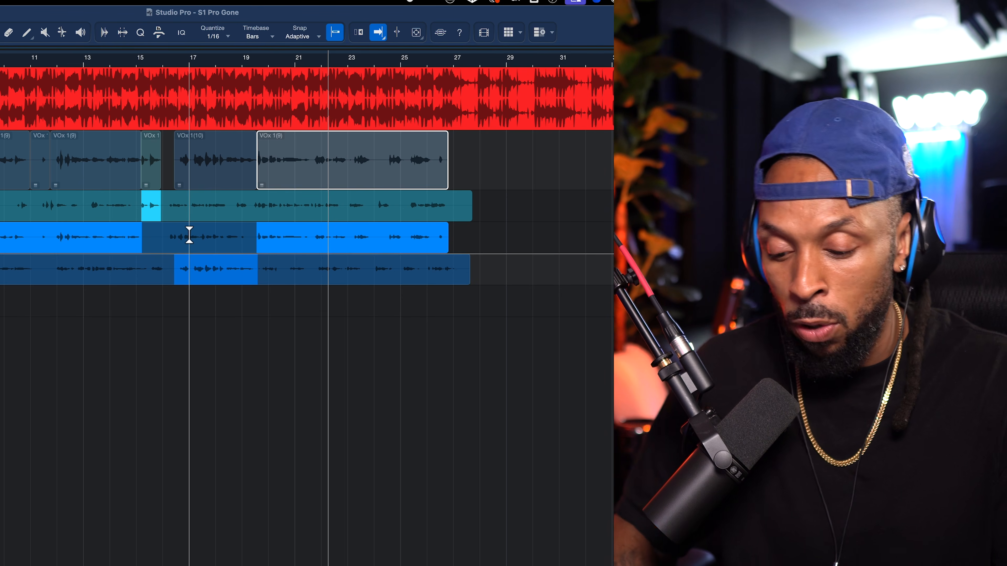
key("shift+l")
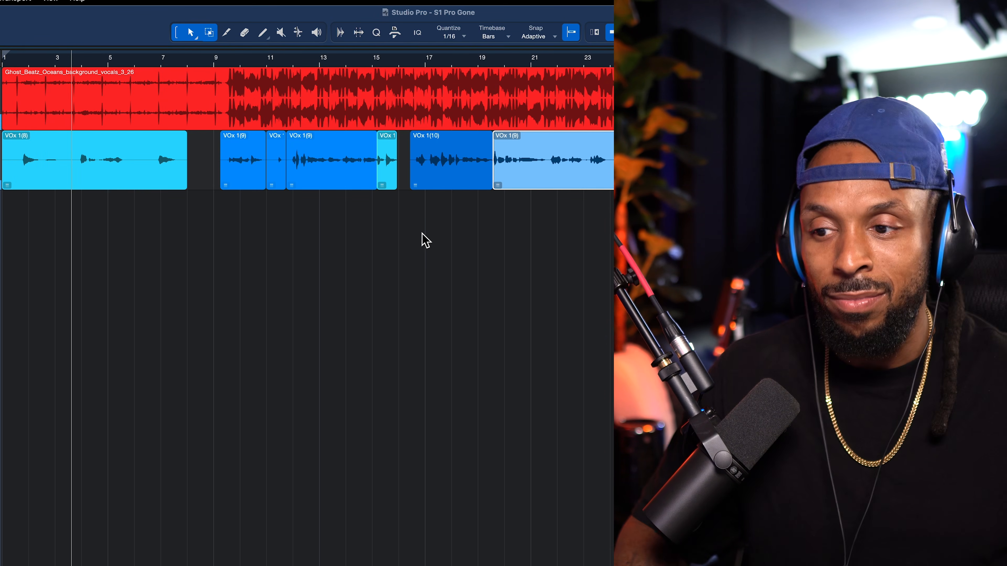
Show the mixer, open the ALLCOMP insert on the VOx 1 channel and adjust its compression and Mash amount.
key("F3")
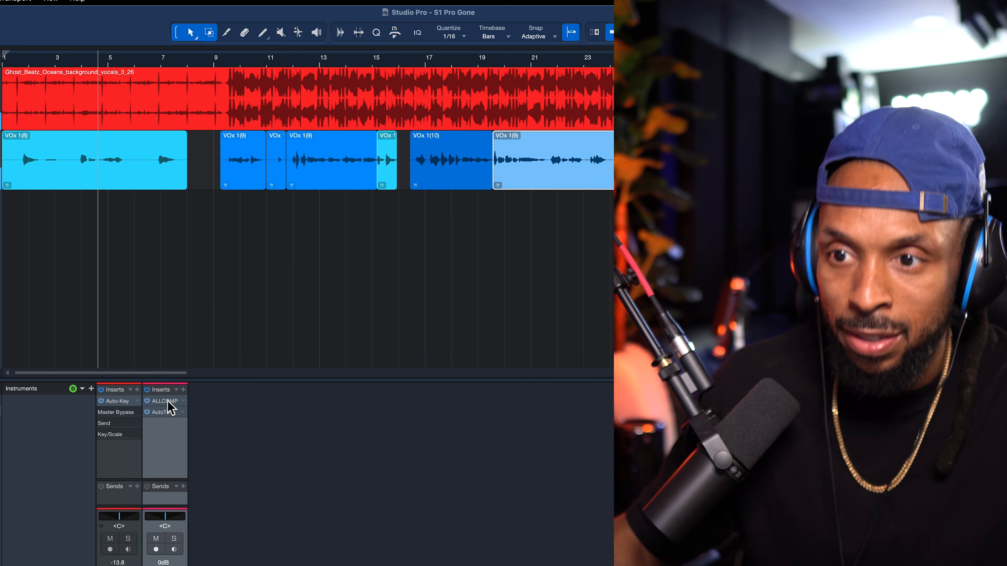
left_click(165, 401)
left_click_drag(288, 289, 404, 249)
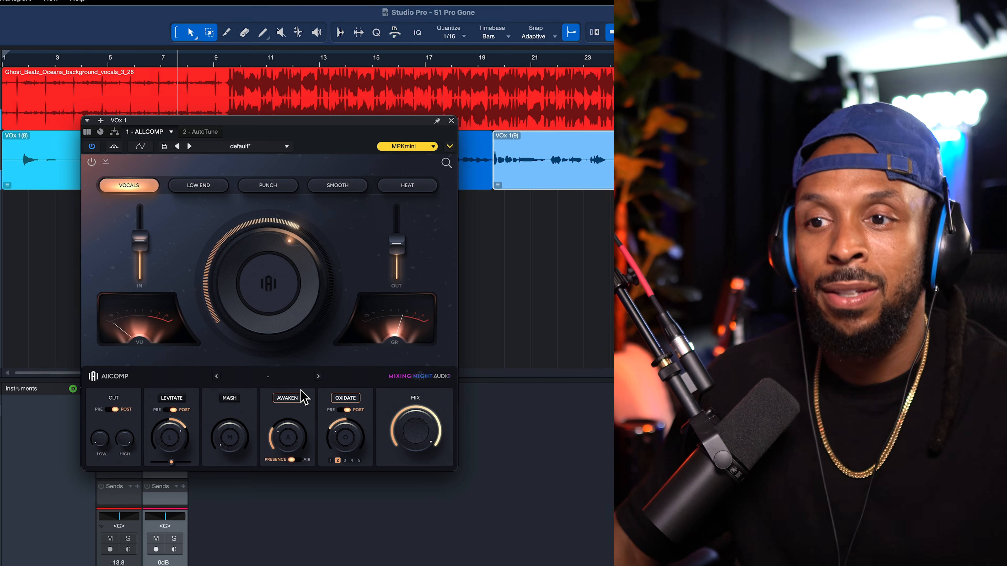
left_click_drag(245, 446, 240, 435)
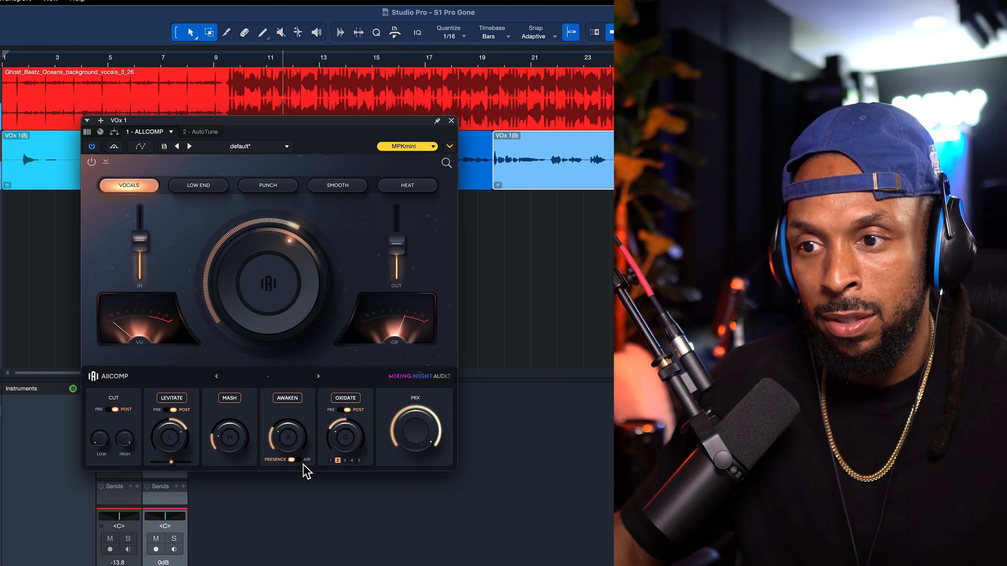
Switch ALLCOMP's Awaken section to Air and trim the output level, keeping the plug-in window clear of the vocal track.
left_click(296, 459)
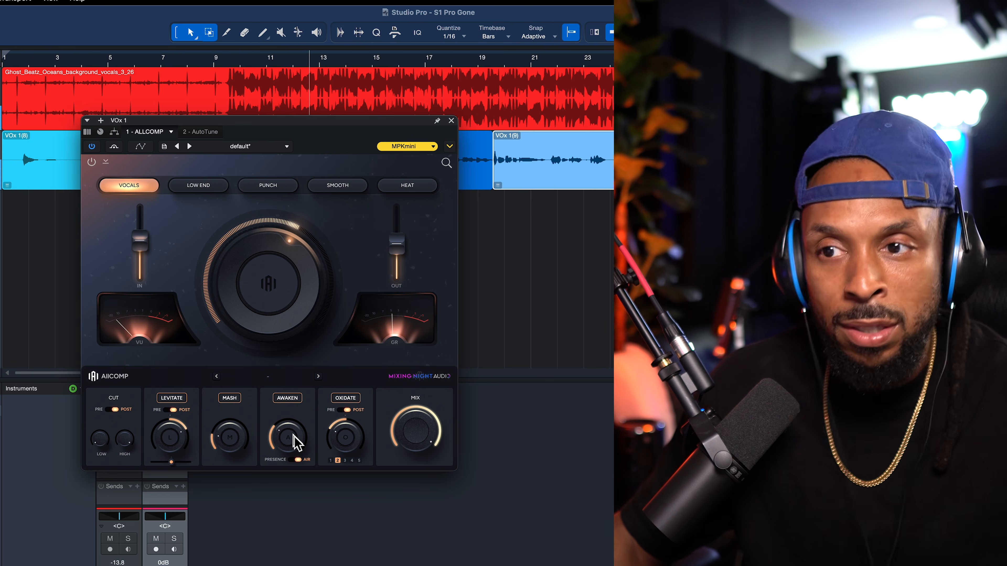
left_click_drag(406, 253, 403, 252)
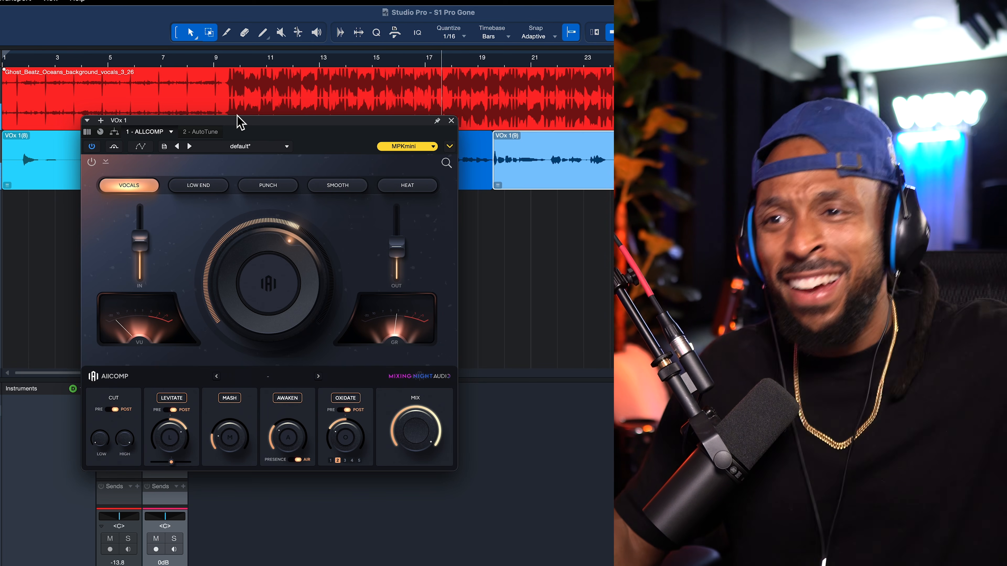
left_click_drag(238, 116, 255, 217)
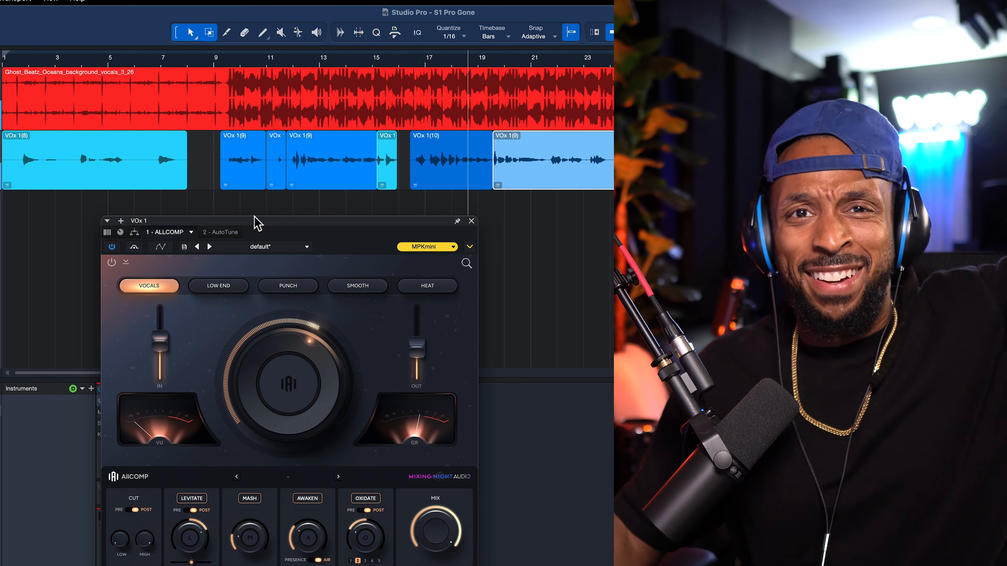